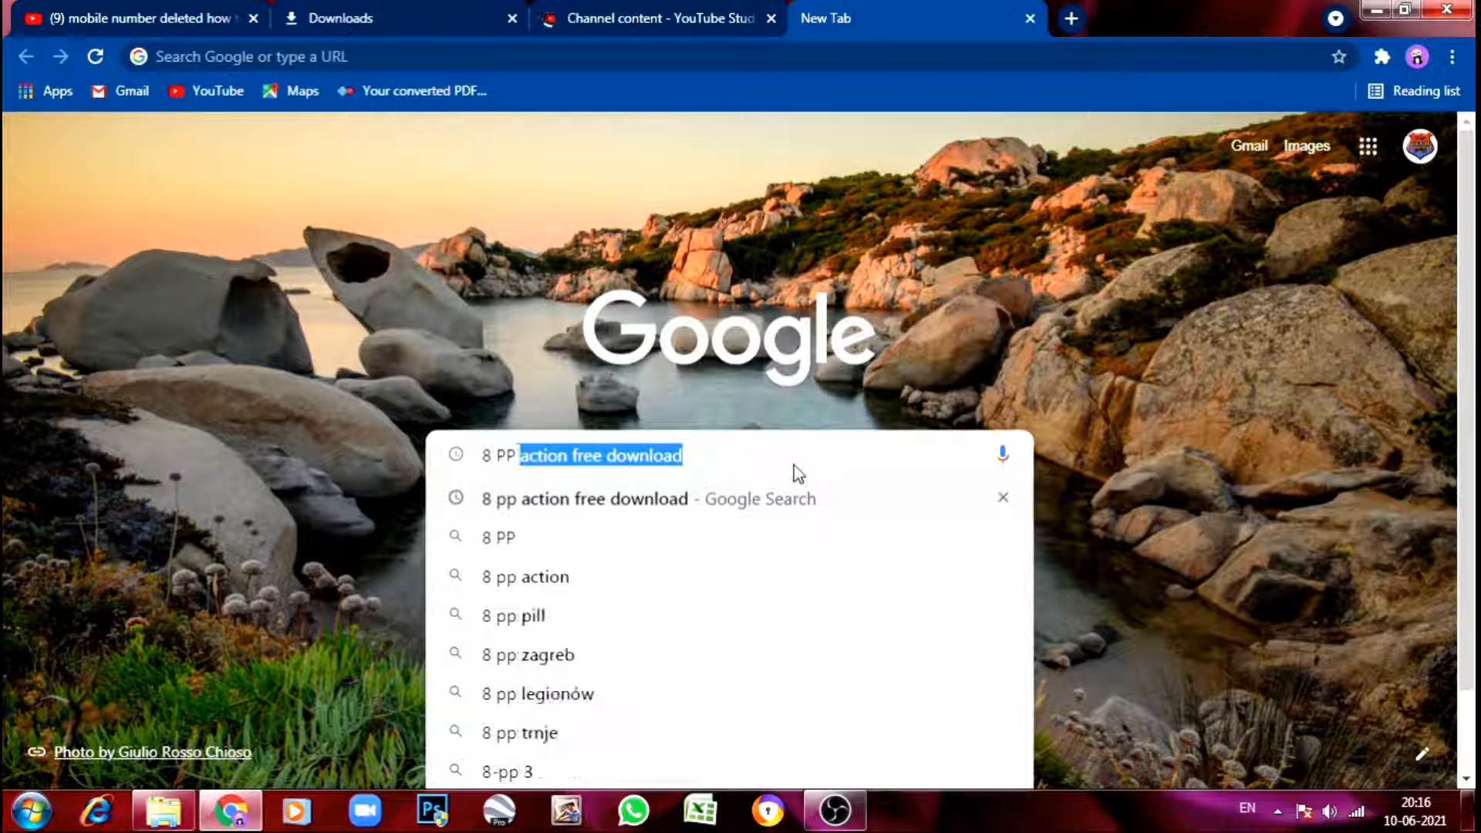
# Search Google for "8 PP ACTION FREE DOWNLOAD" and open the scriptsnmacros.com result for the 8 passport photo action on a 4x6 sheet.
pyautogui.write('ON')
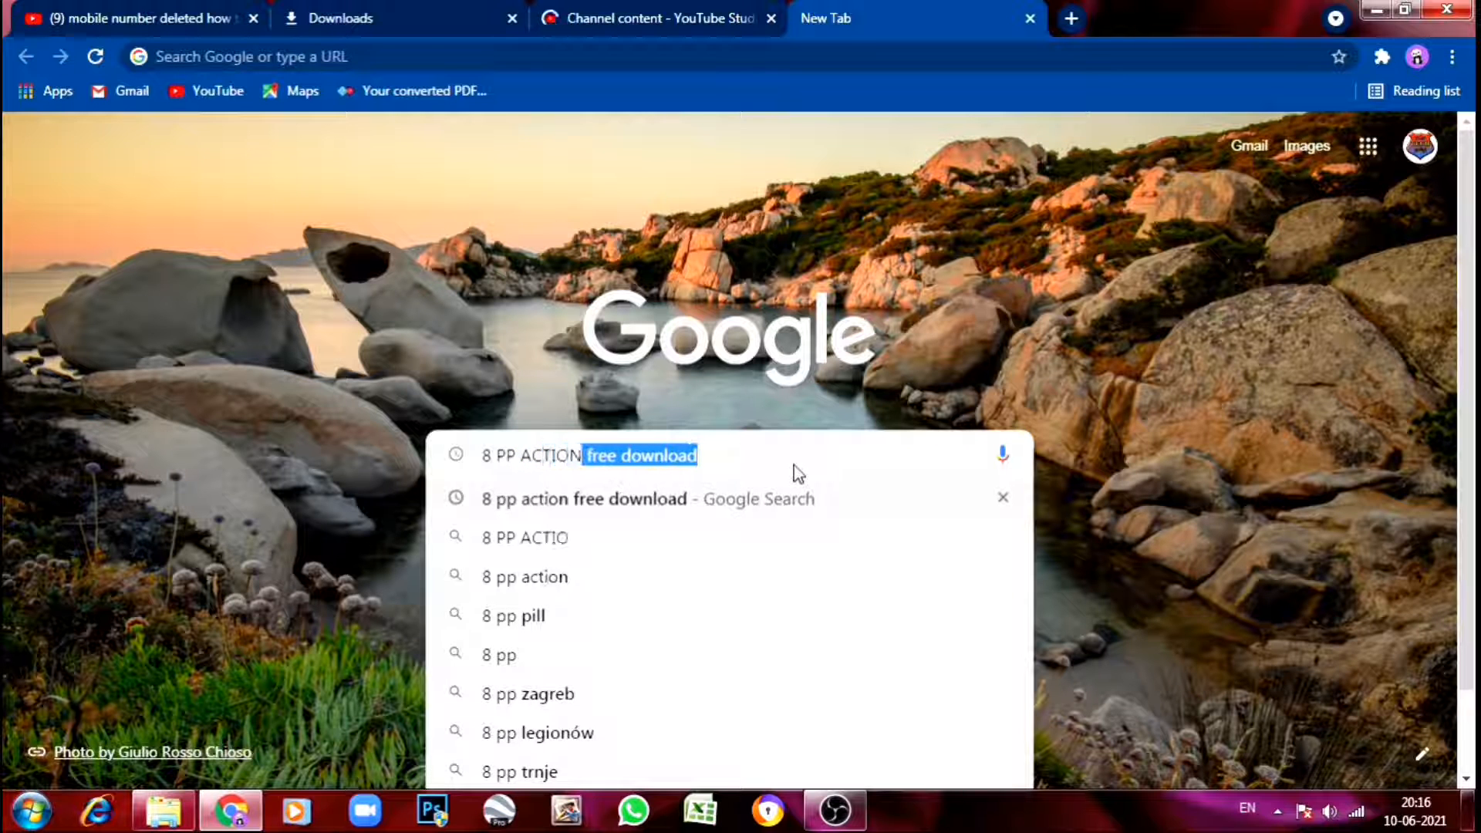
pyautogui.write(' FREE')
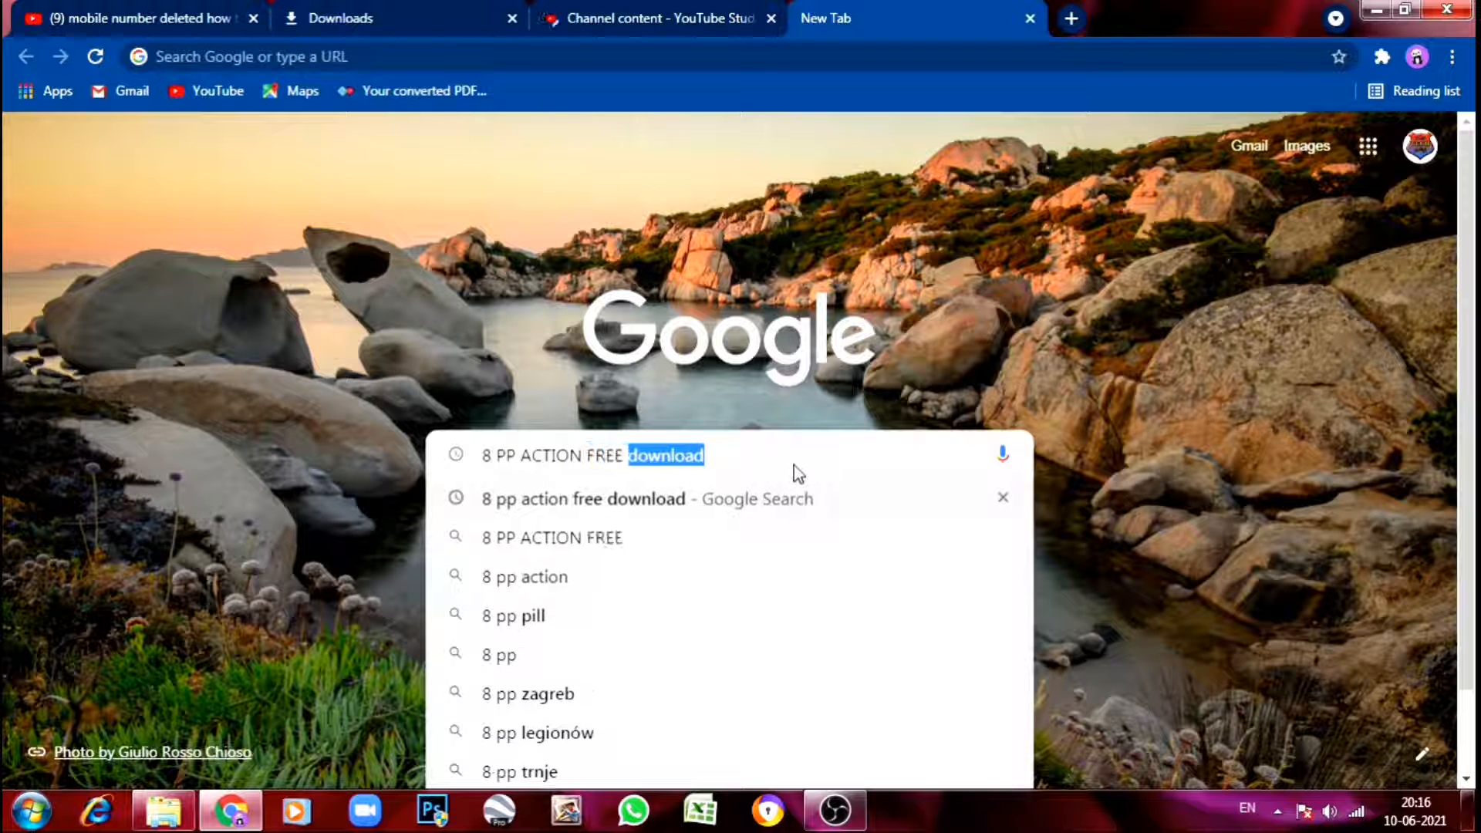
pyautogui.write(' DOWNLOAD')
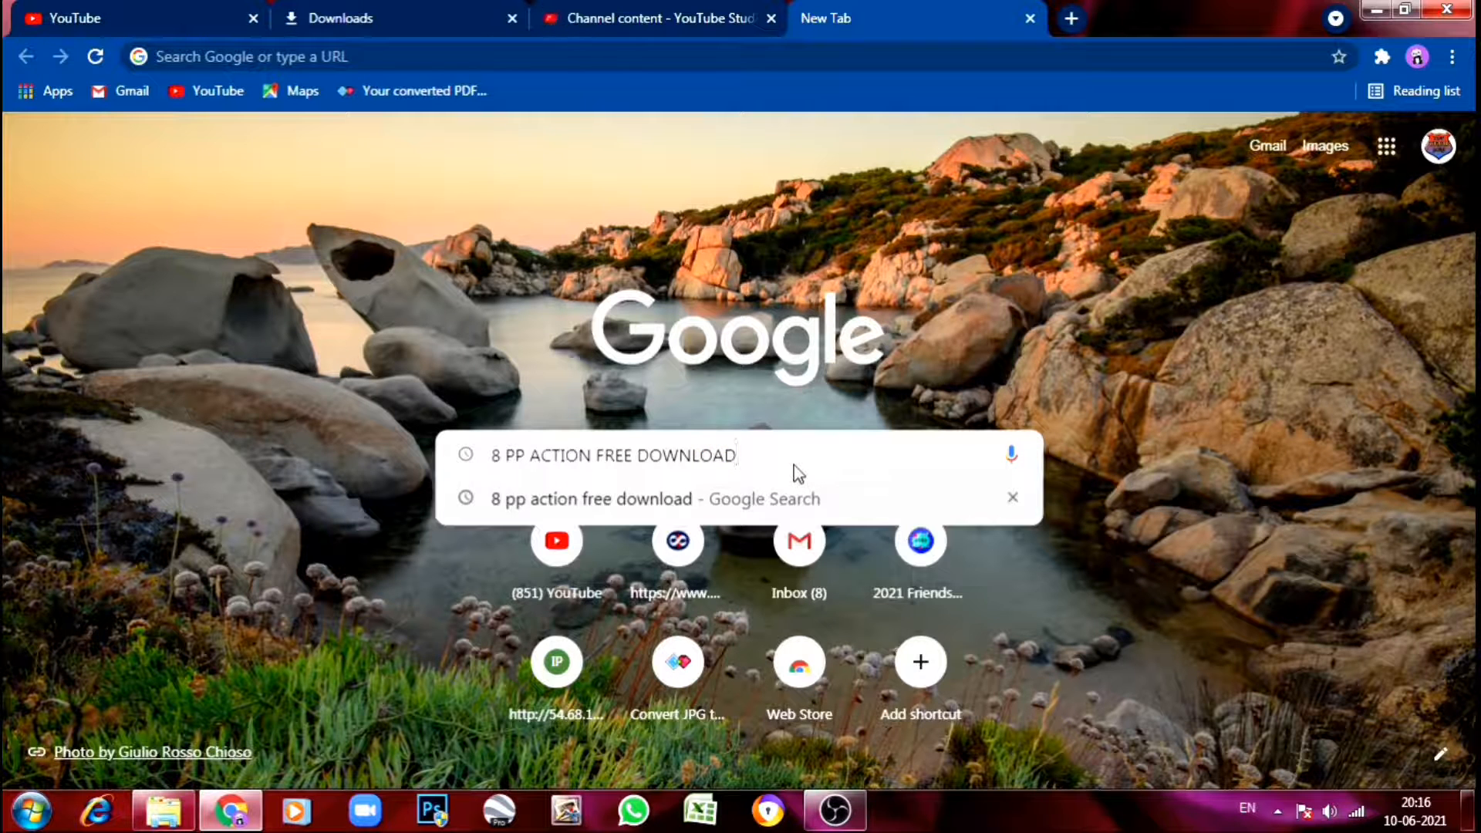
pyautogui.press('Return')
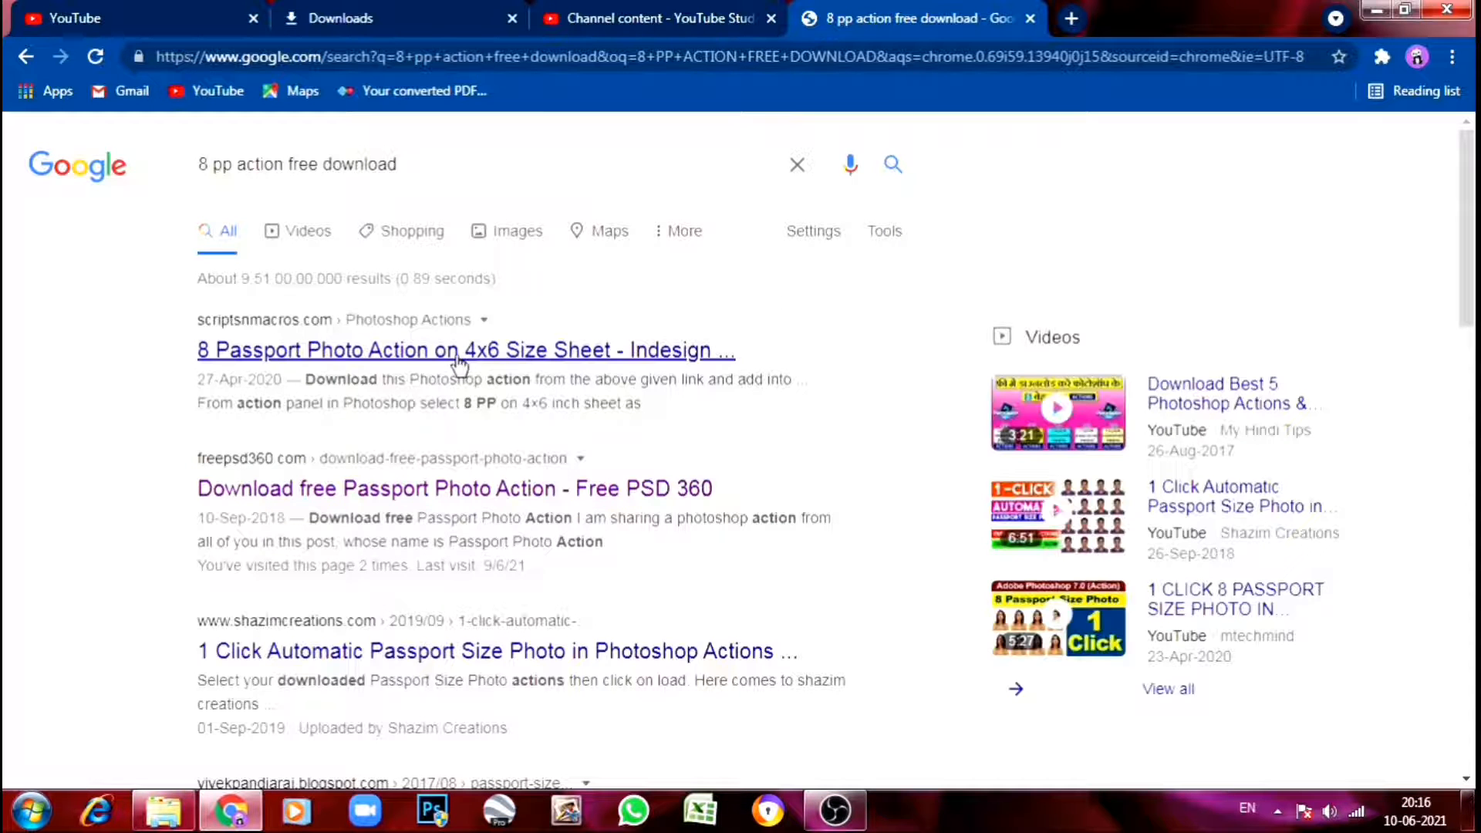
pyautogui.click(458, 359)
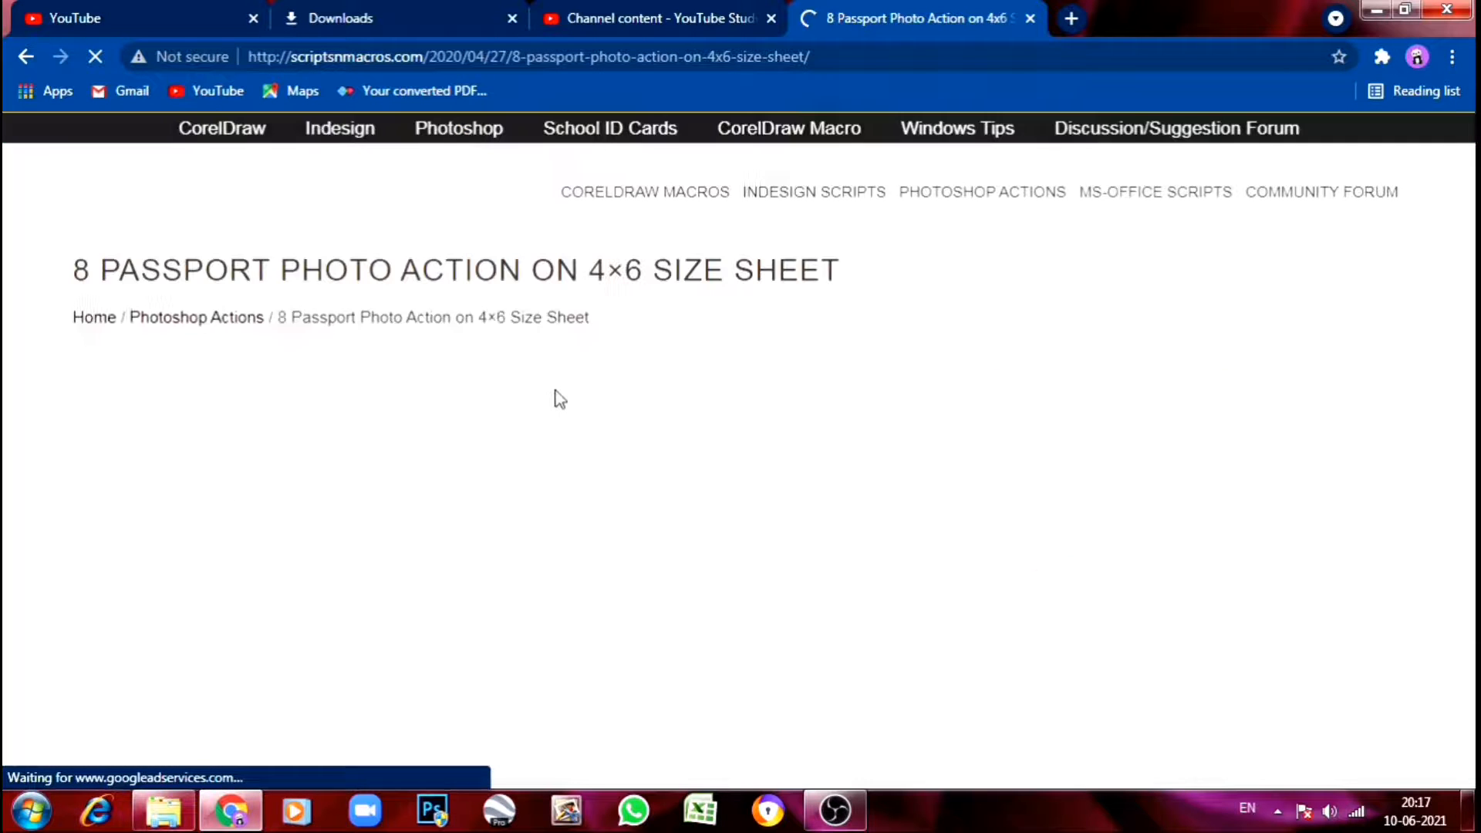
# Look through the page and start the download of the 8 Passport Size Photo on 4X6 inch sheet Photoshop action.
pyautogui.scroll(-7, 550, 395)
pyautogui.scroll(-1, 551, 394)
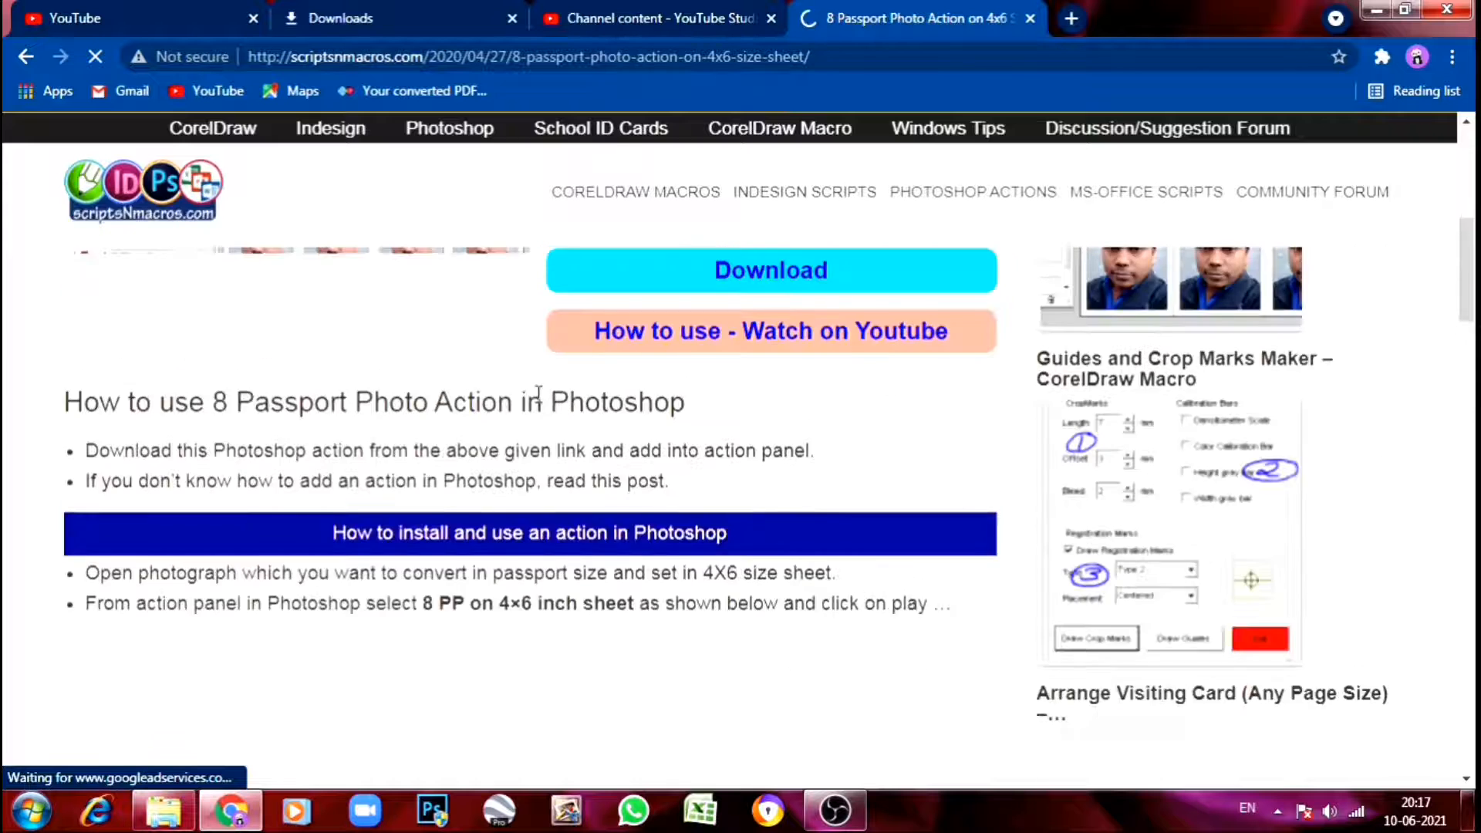
pyautogui.scroll(-20, 538, 394)
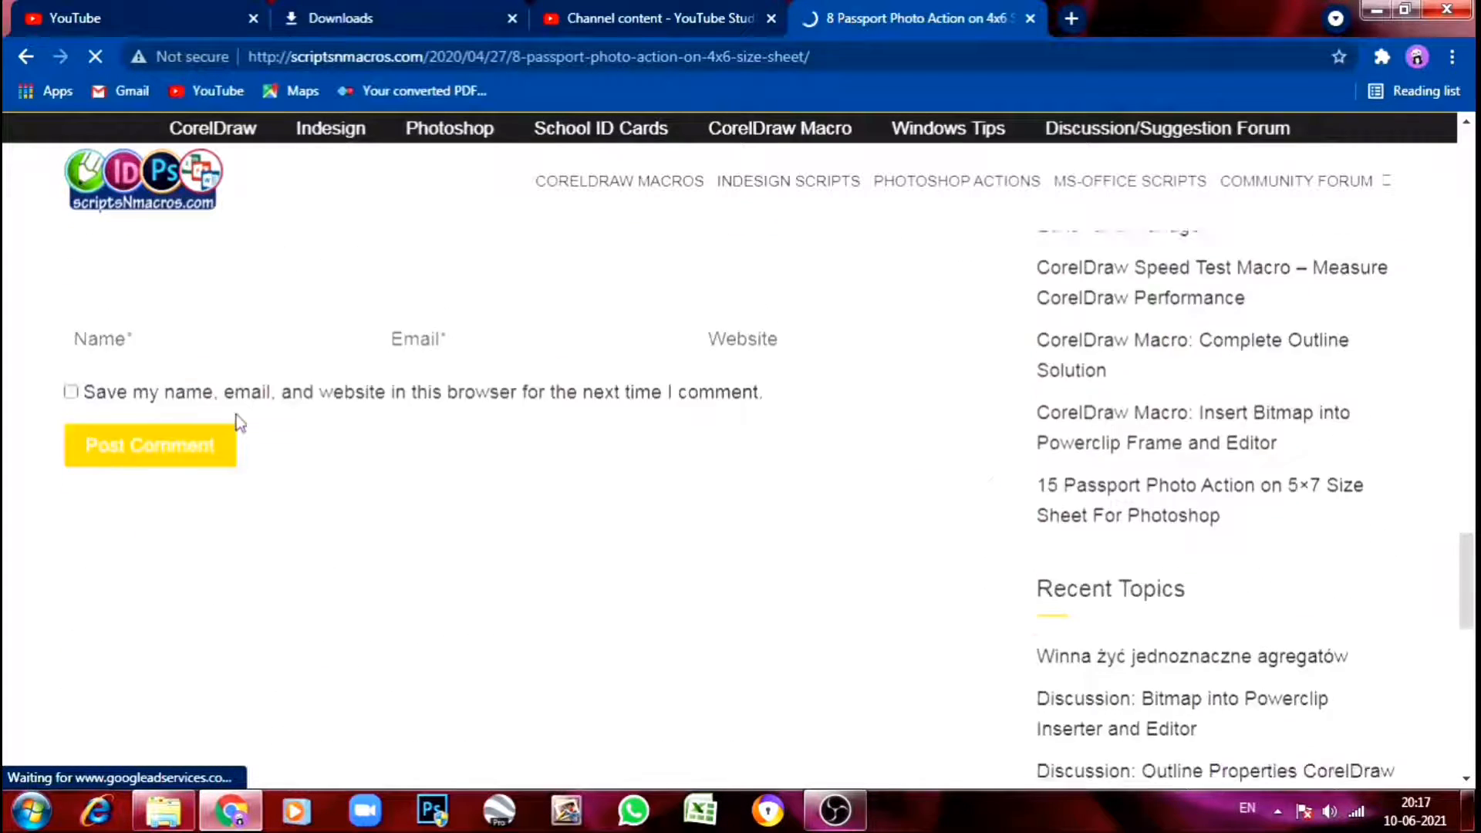
pyautogui.scroll(-10, 223, 424)
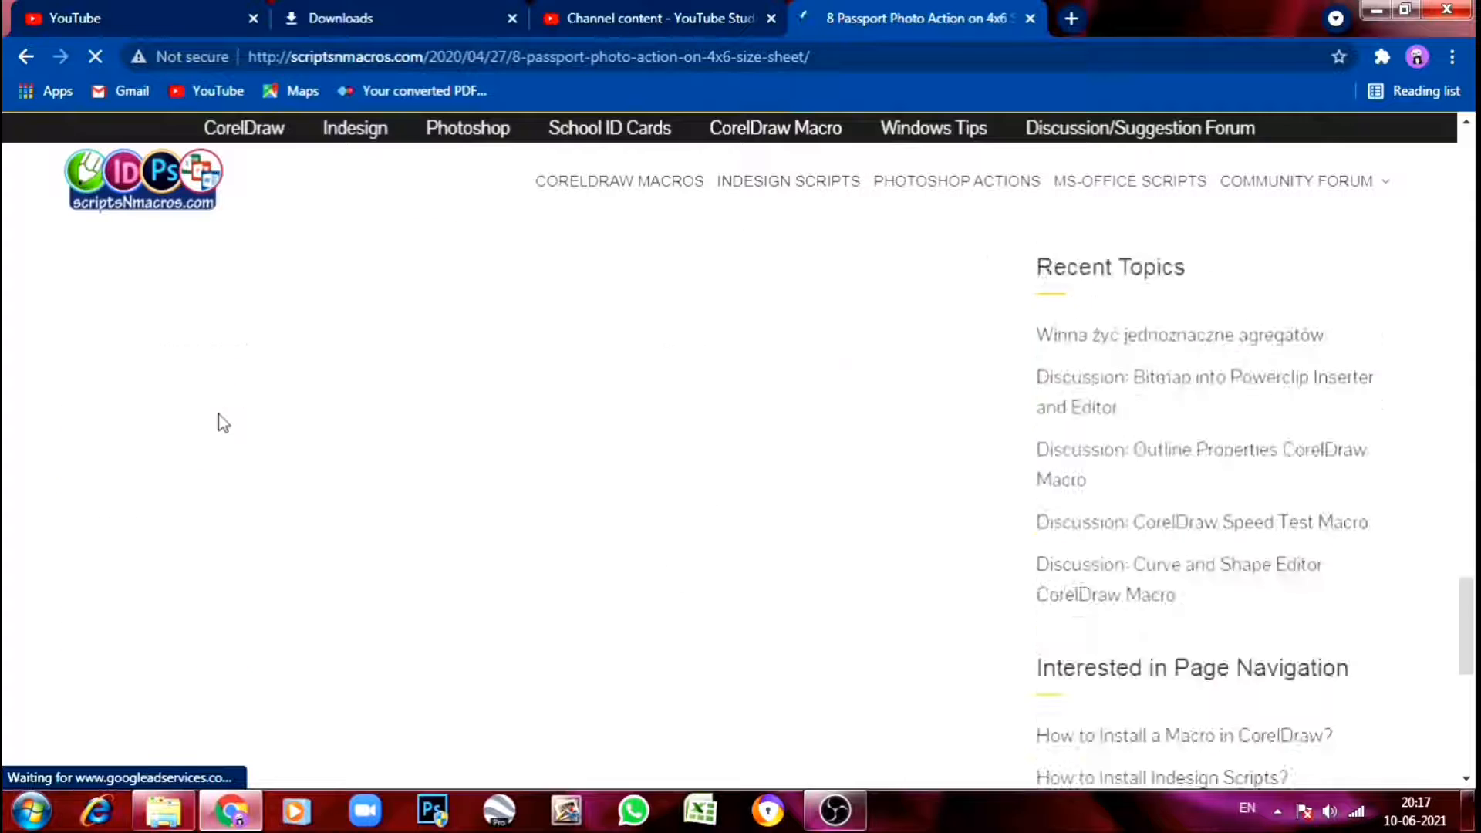
pyautogui.scroll(20, 523, 427)
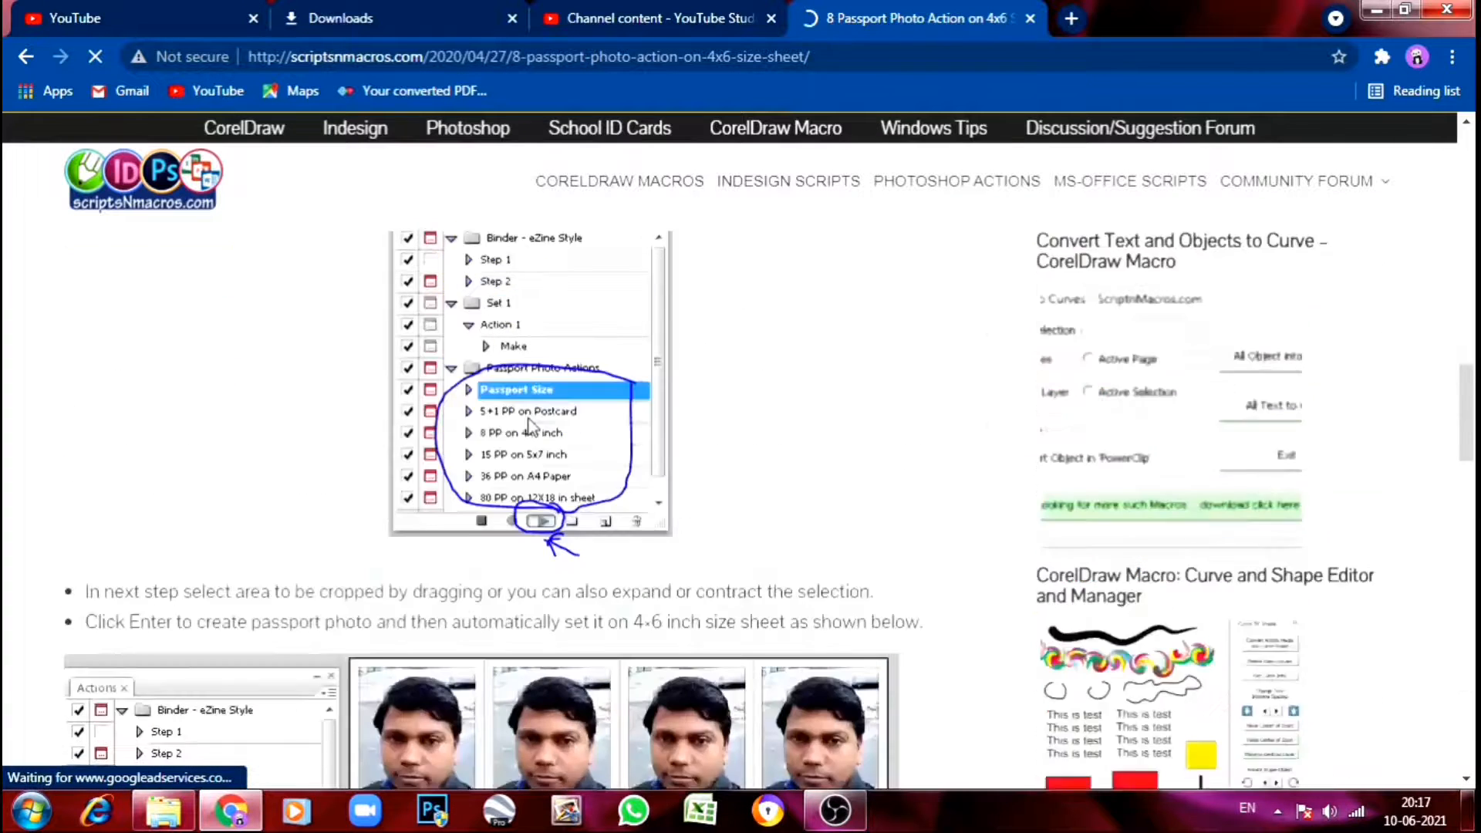
pyautogui.scroll(10, 569, 436)
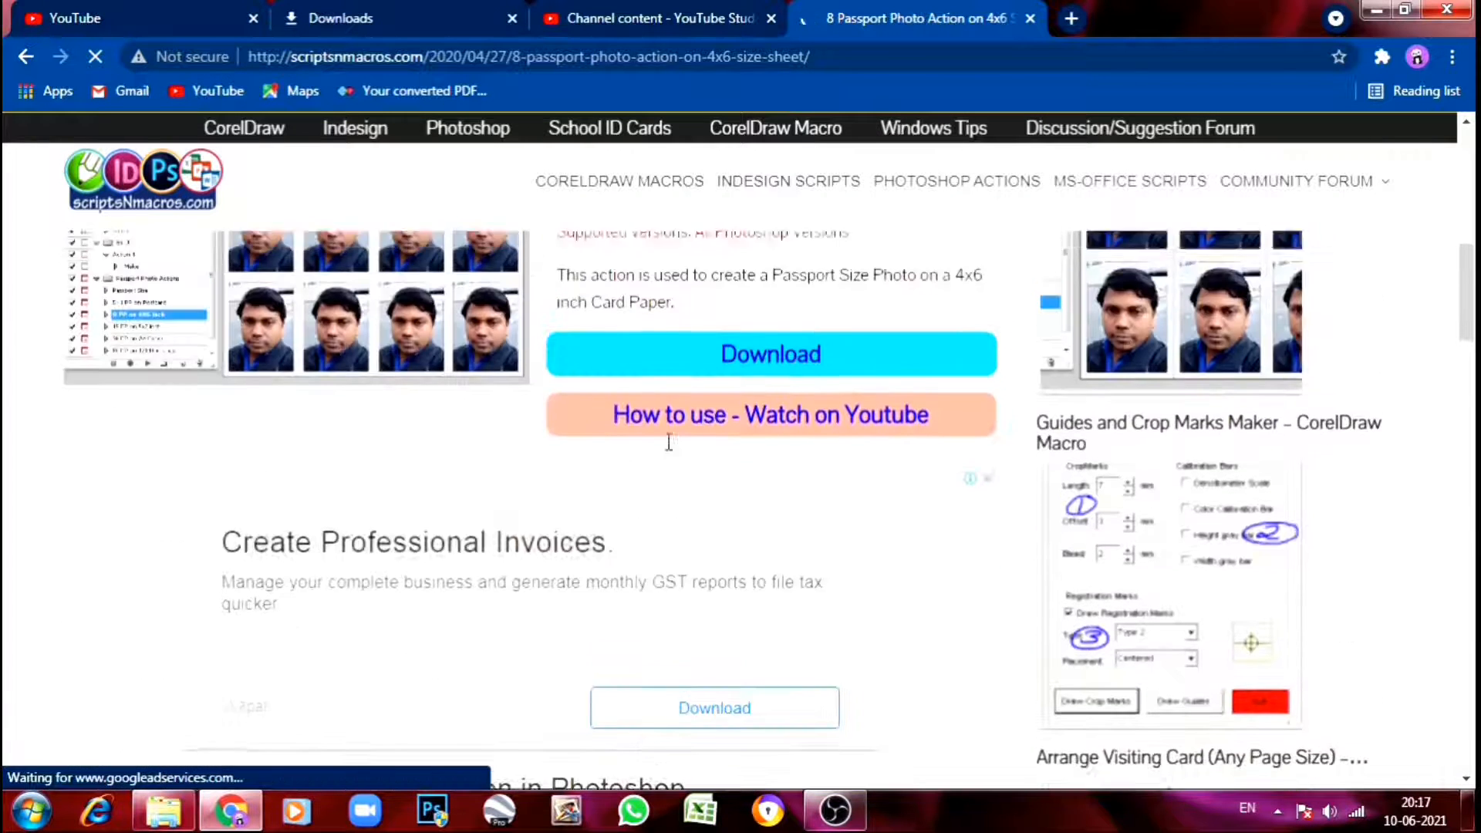
pyautogui.scroll(6, 793, 555)
pyautogui.scroll(-4, 794, 539)
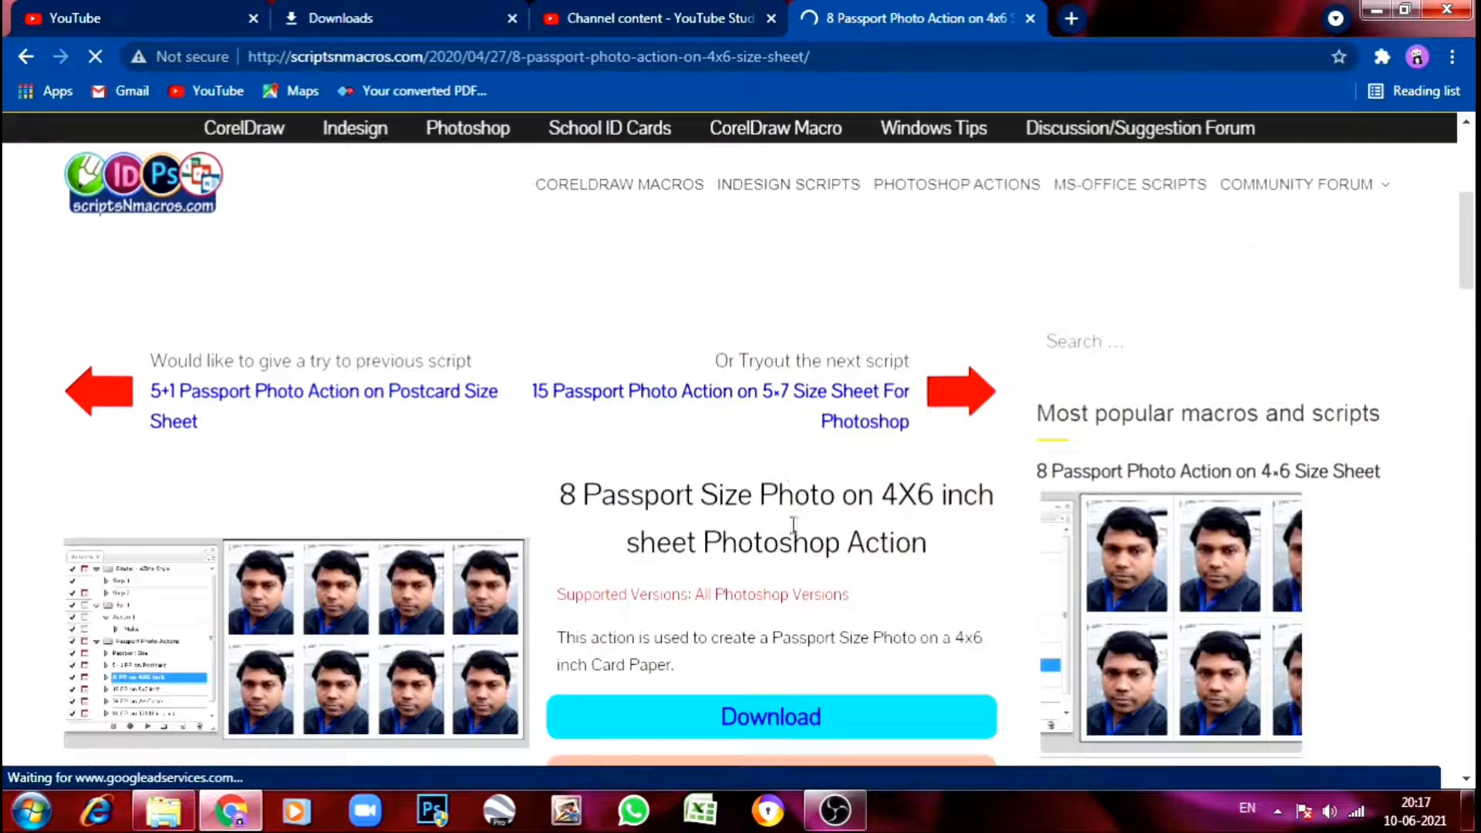
pyautogui.scroll(-2, 780, 548)
pyautogui.click(778, 564)
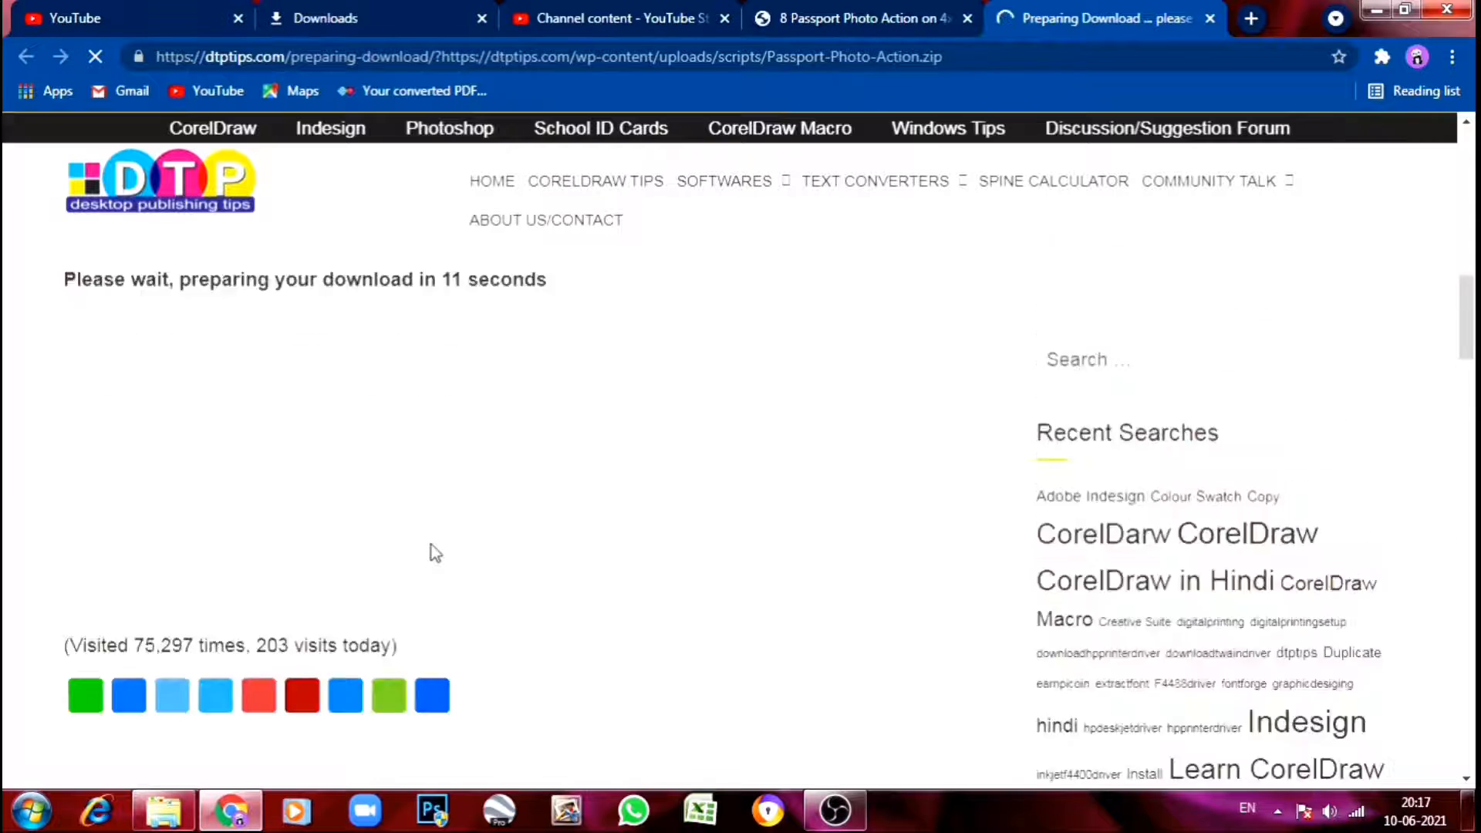
pyautogui.scroll(9, 434, 549)
pyautogui.scroll(-4, 450, 562)
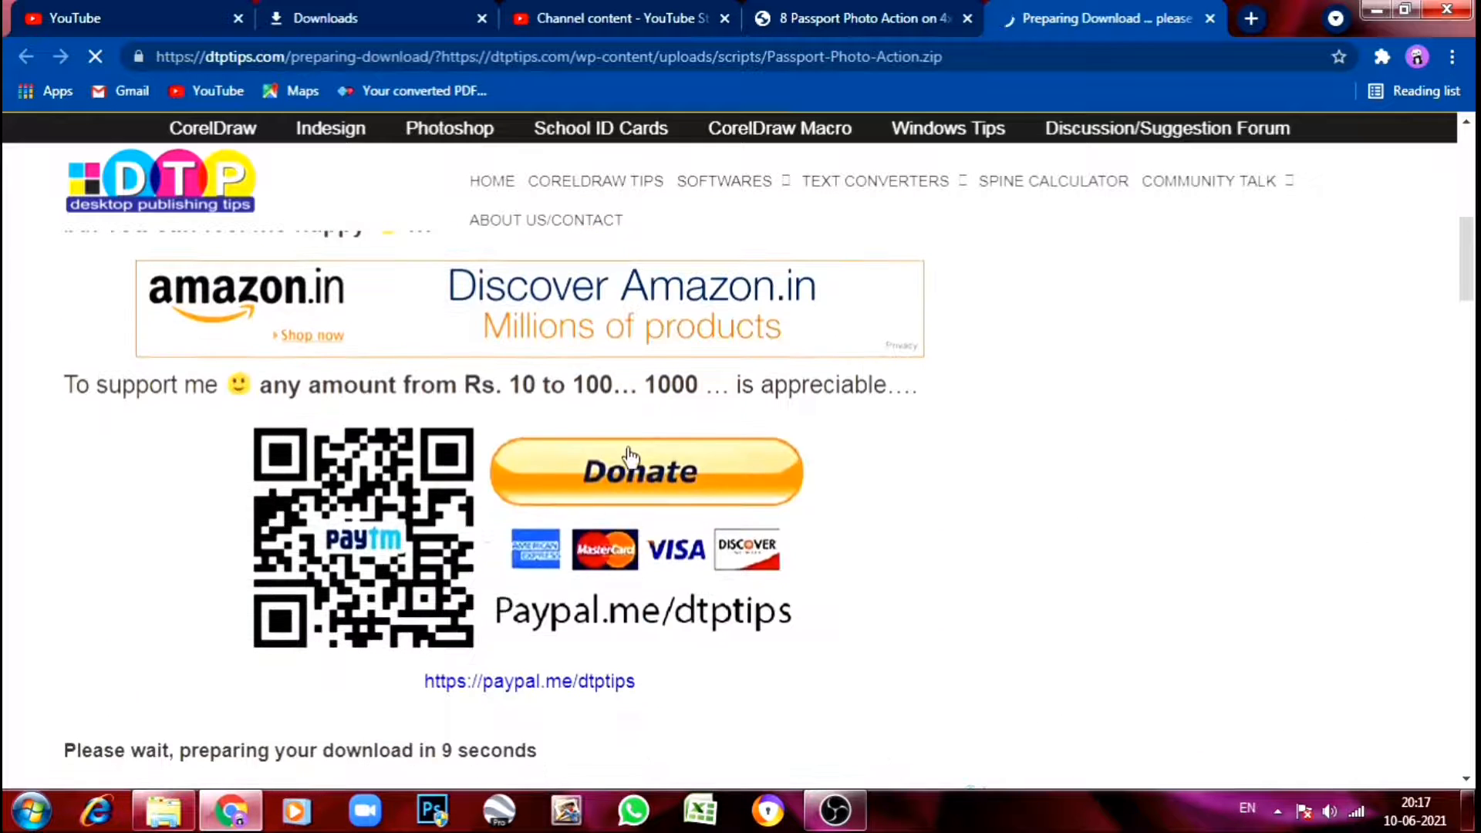
pyautogui.scroll(-3, 631, 456)
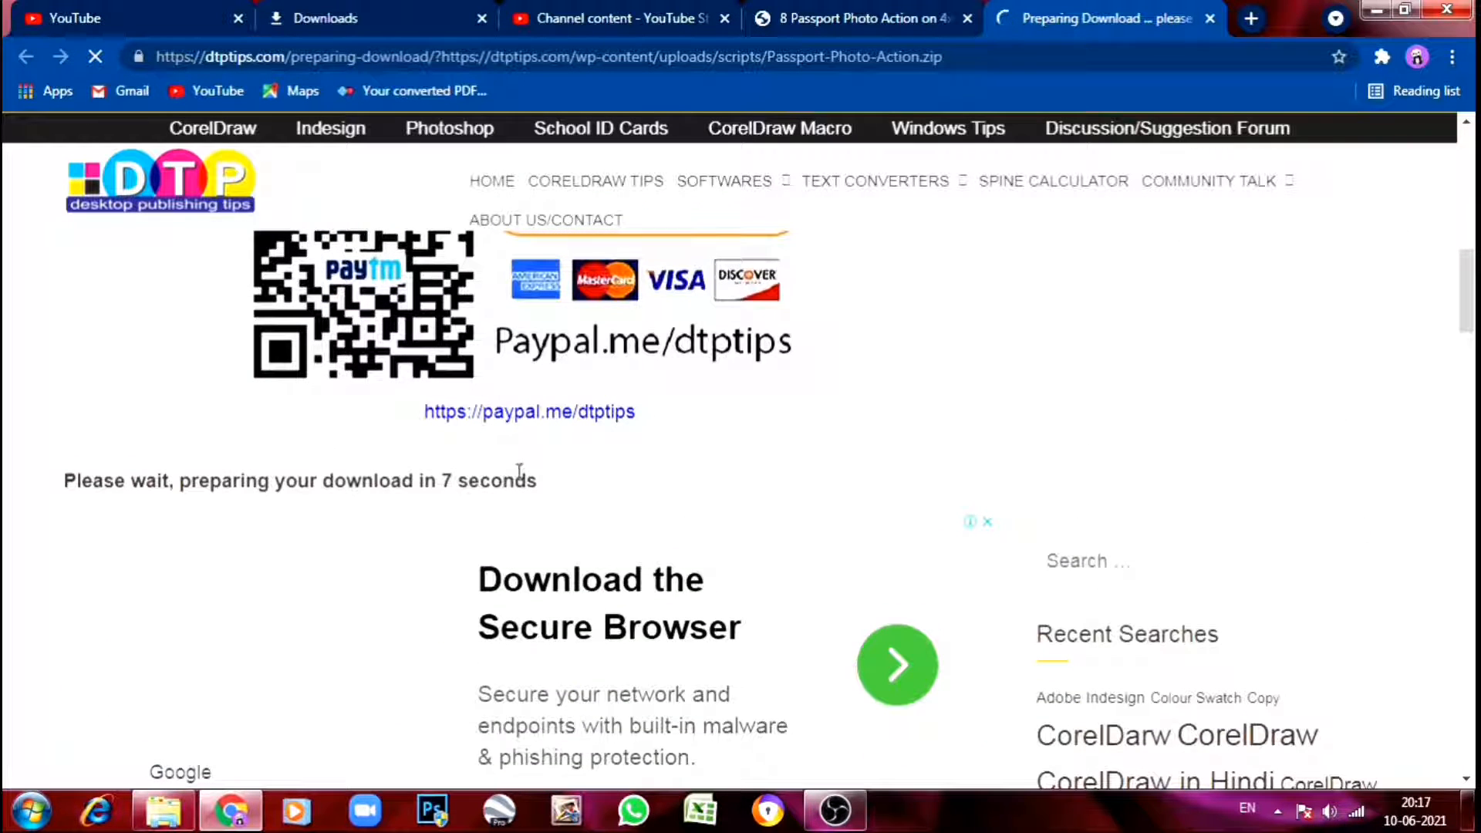
pyautogui.moveTo(553, 491); pyautogui.dragTo(427, 497)
pyautogui.click(578, 486)
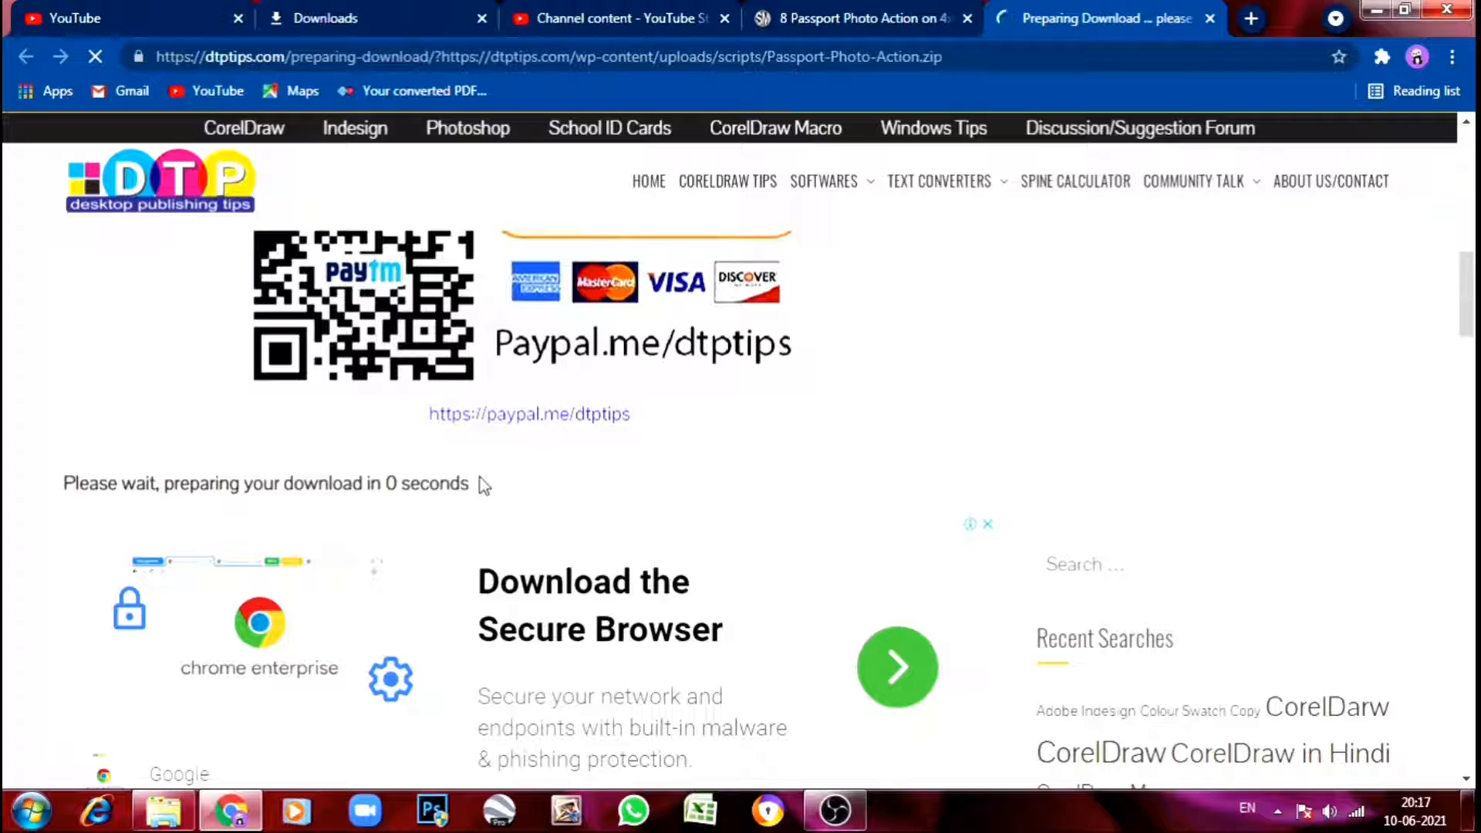
# Show the downloaded Passport-Photo-Action.zip in its folder and extract its contents there with WinRAR.
pyautogui.click(419, 9)
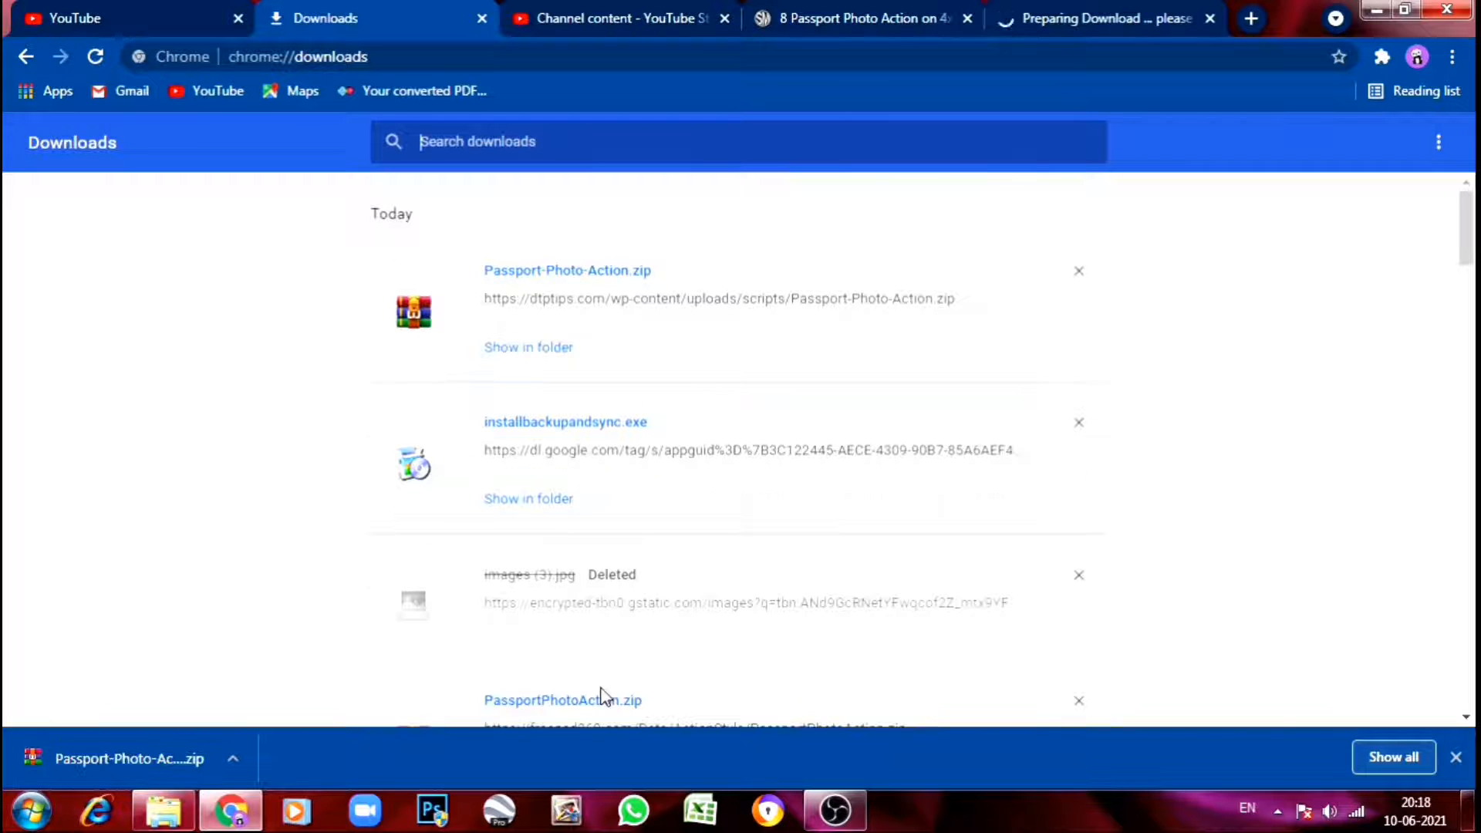
pyautogui.click(516, 353)
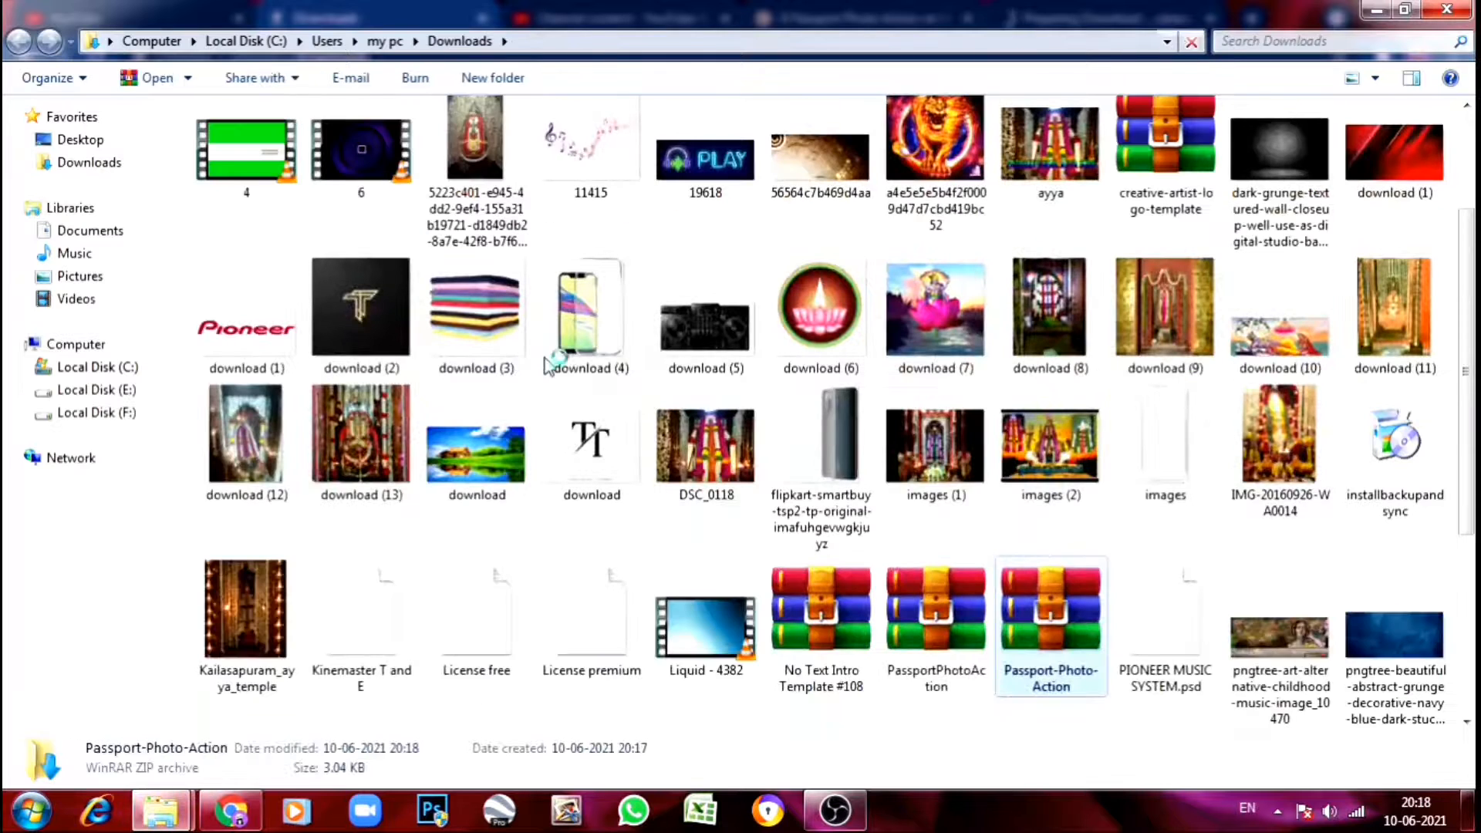
pyautogui.rightClick(1062, 619)
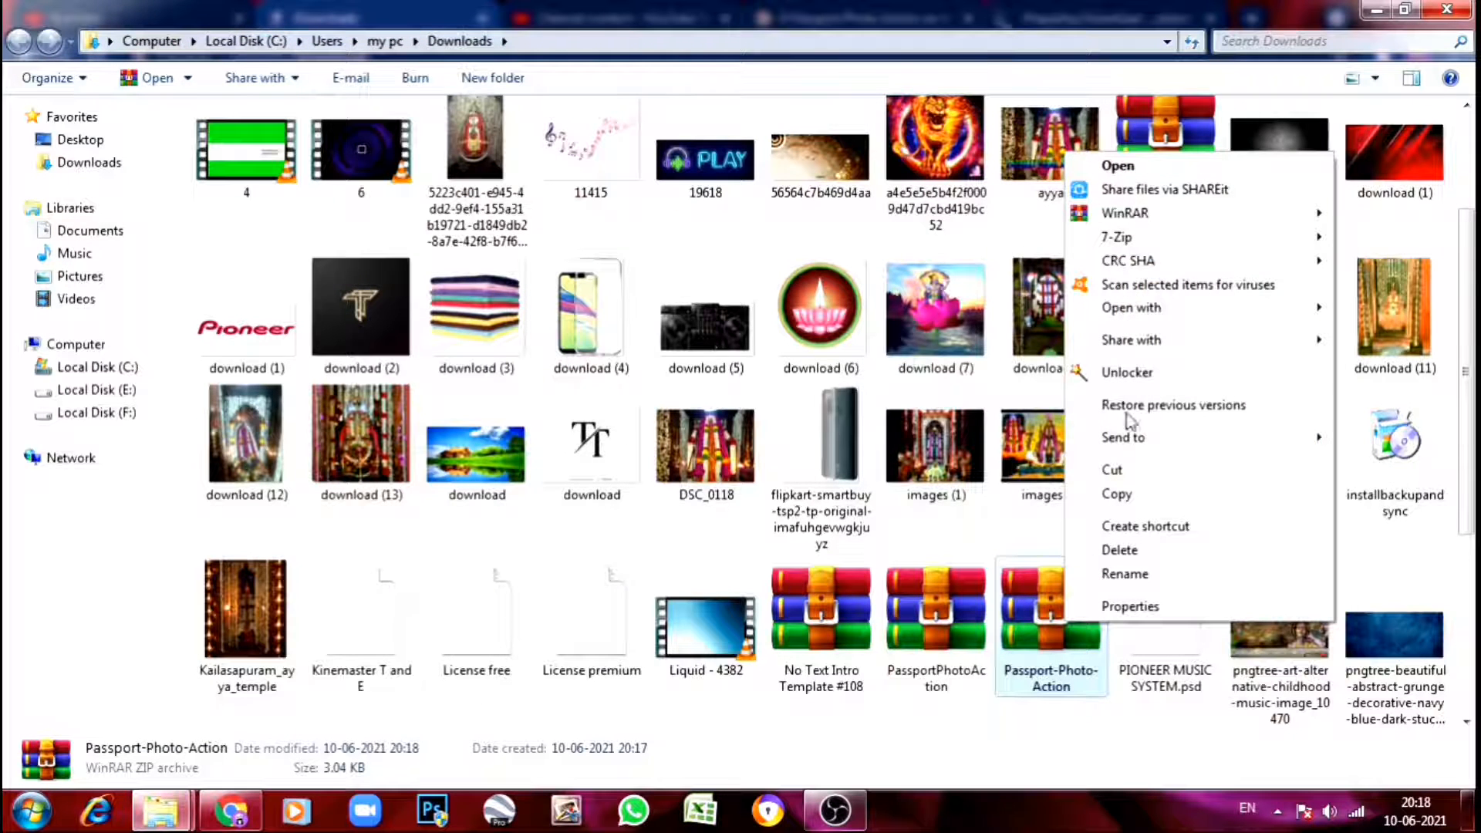
pyautogui.moveTo(1148, 220)
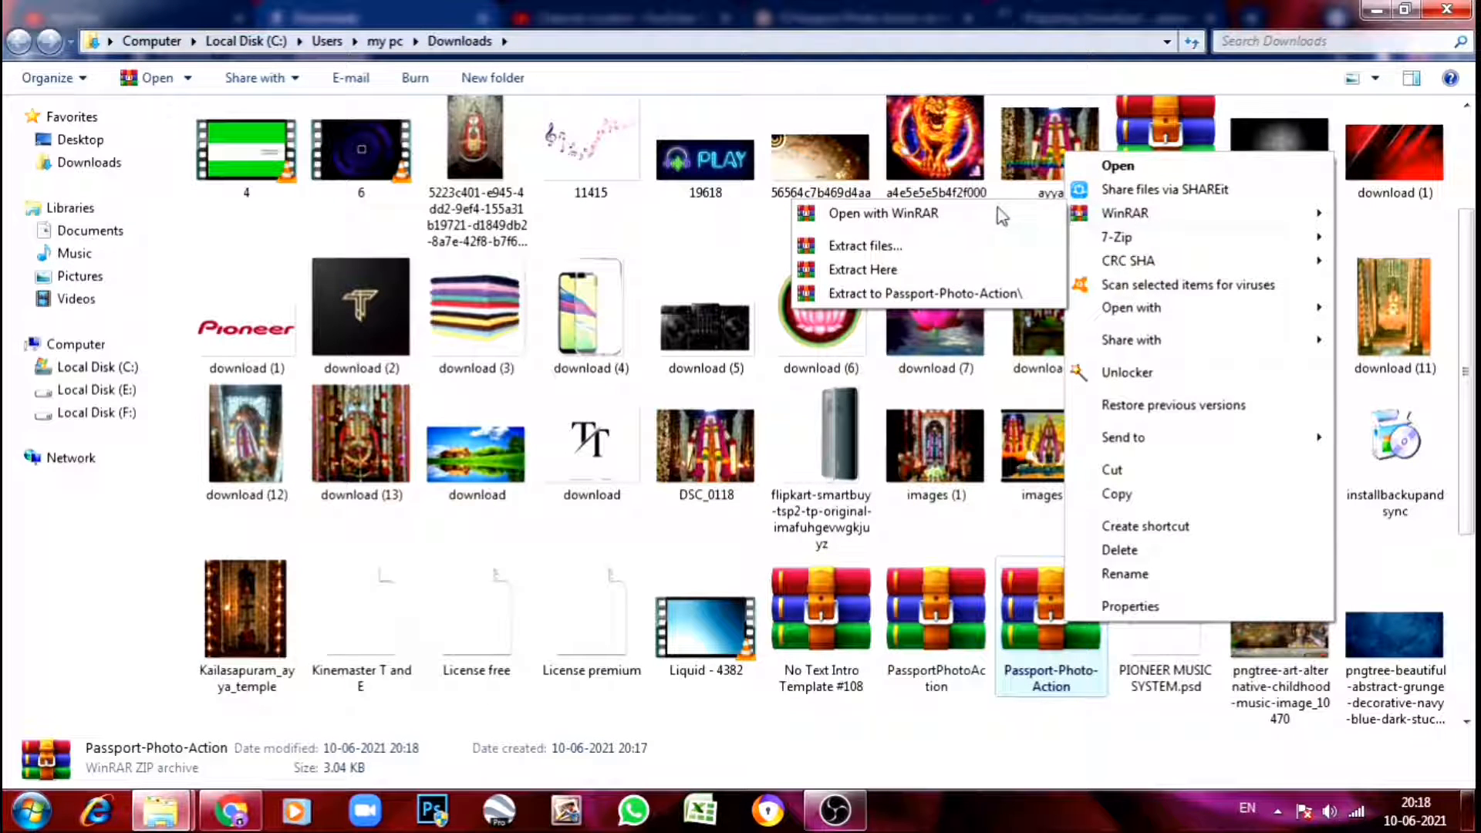
pyautogui.click(906, 272)
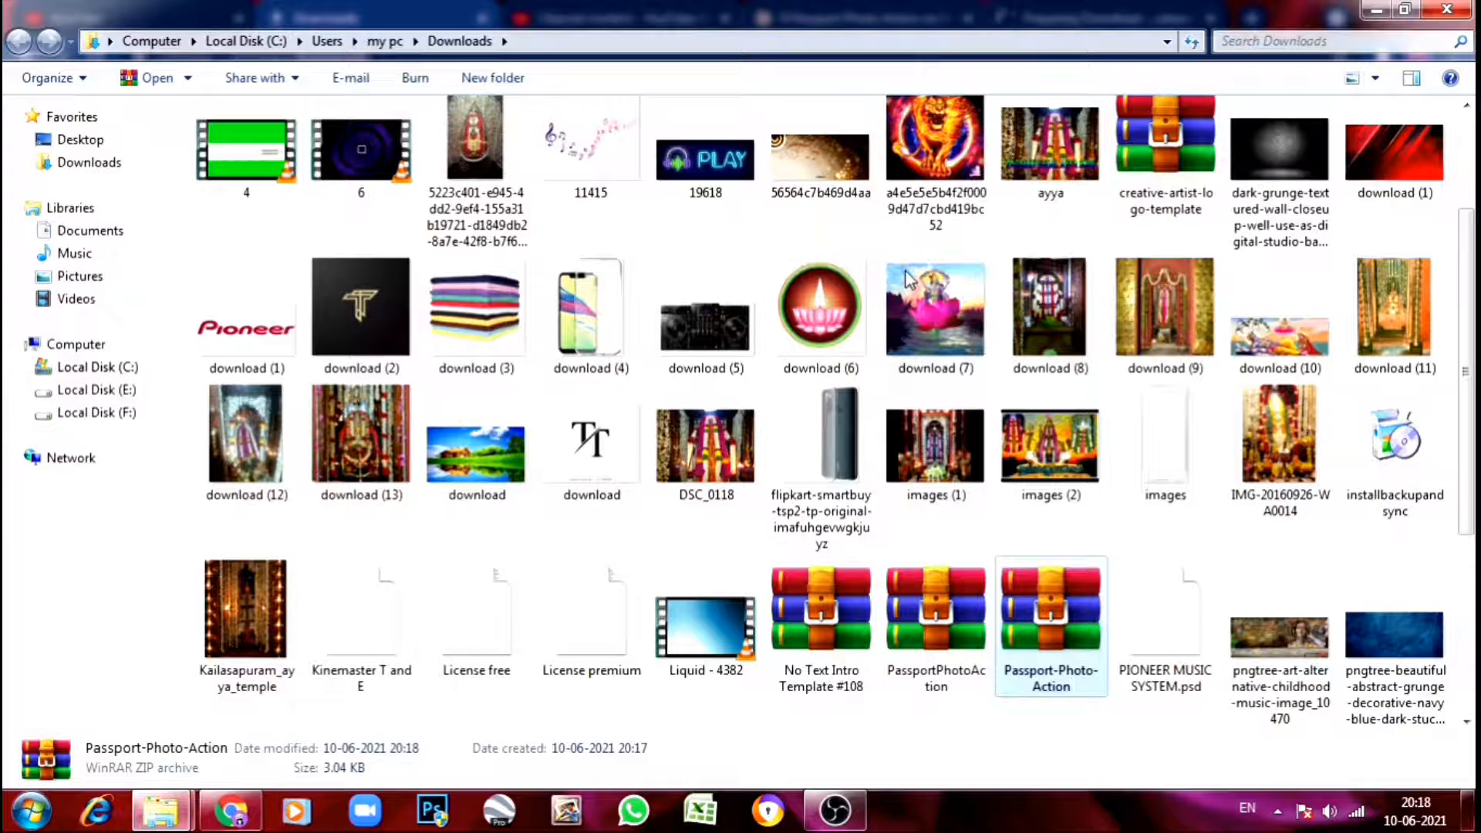
# Look through the Downloads folder for the files extracted from the Passport-Photo-Action archive.
pyautogui.scroll(3, 910, 279)
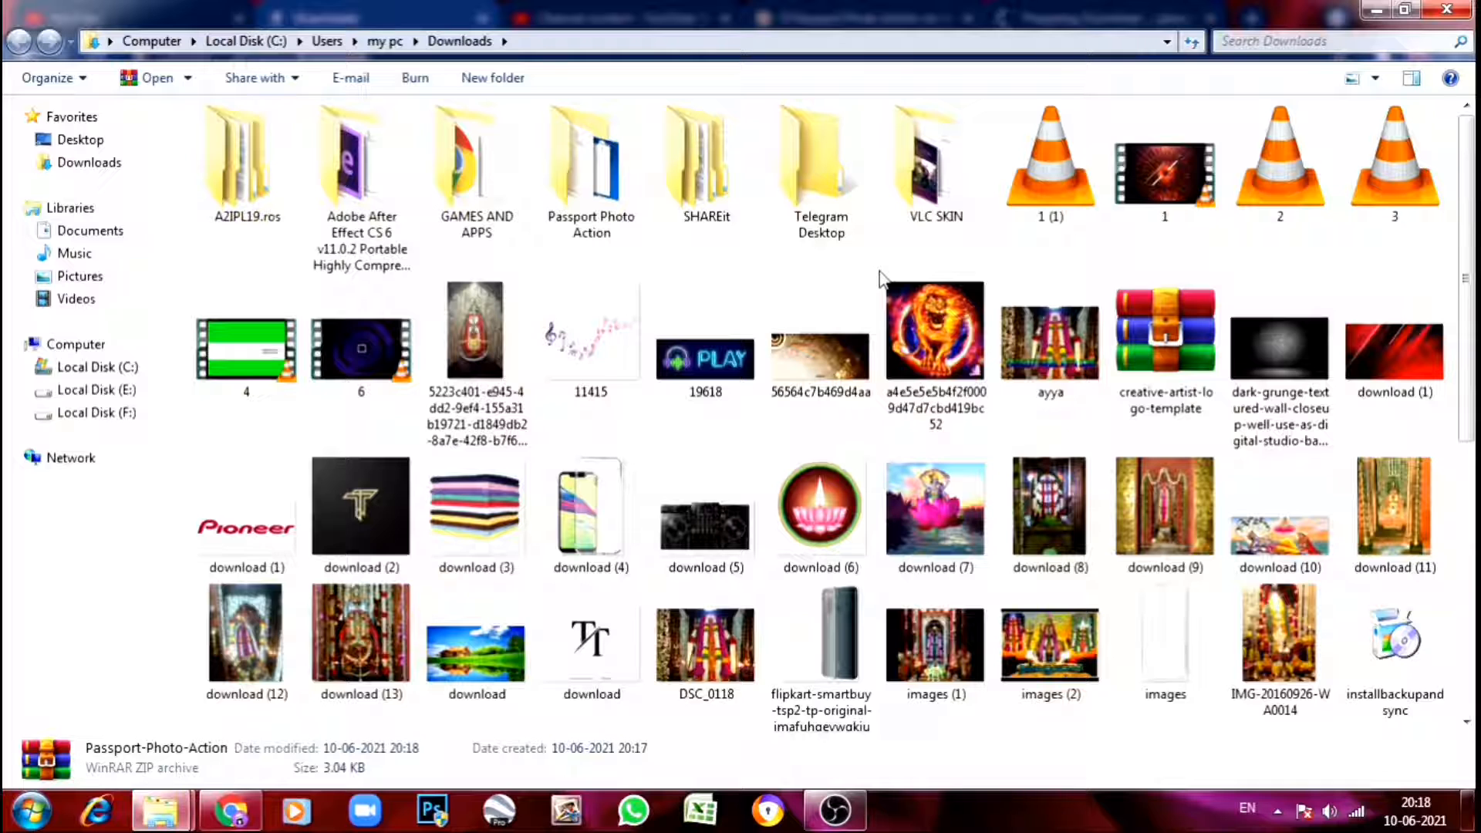
pyautogui.scroll(-3, 880, 271)
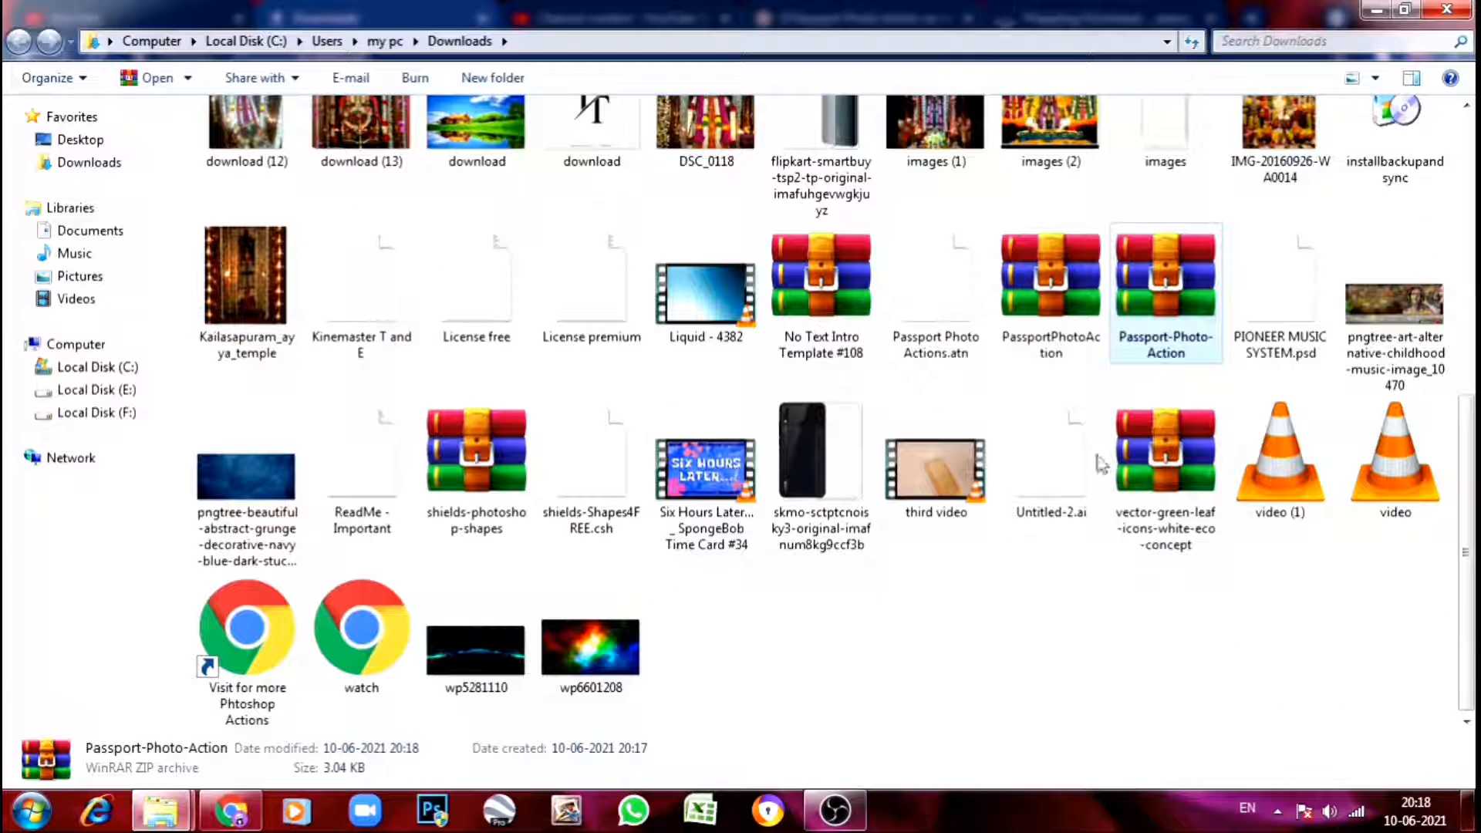
pyautogui.doubleClick(1163, 356)
pyautogui.scroll(5, 1063, 355)
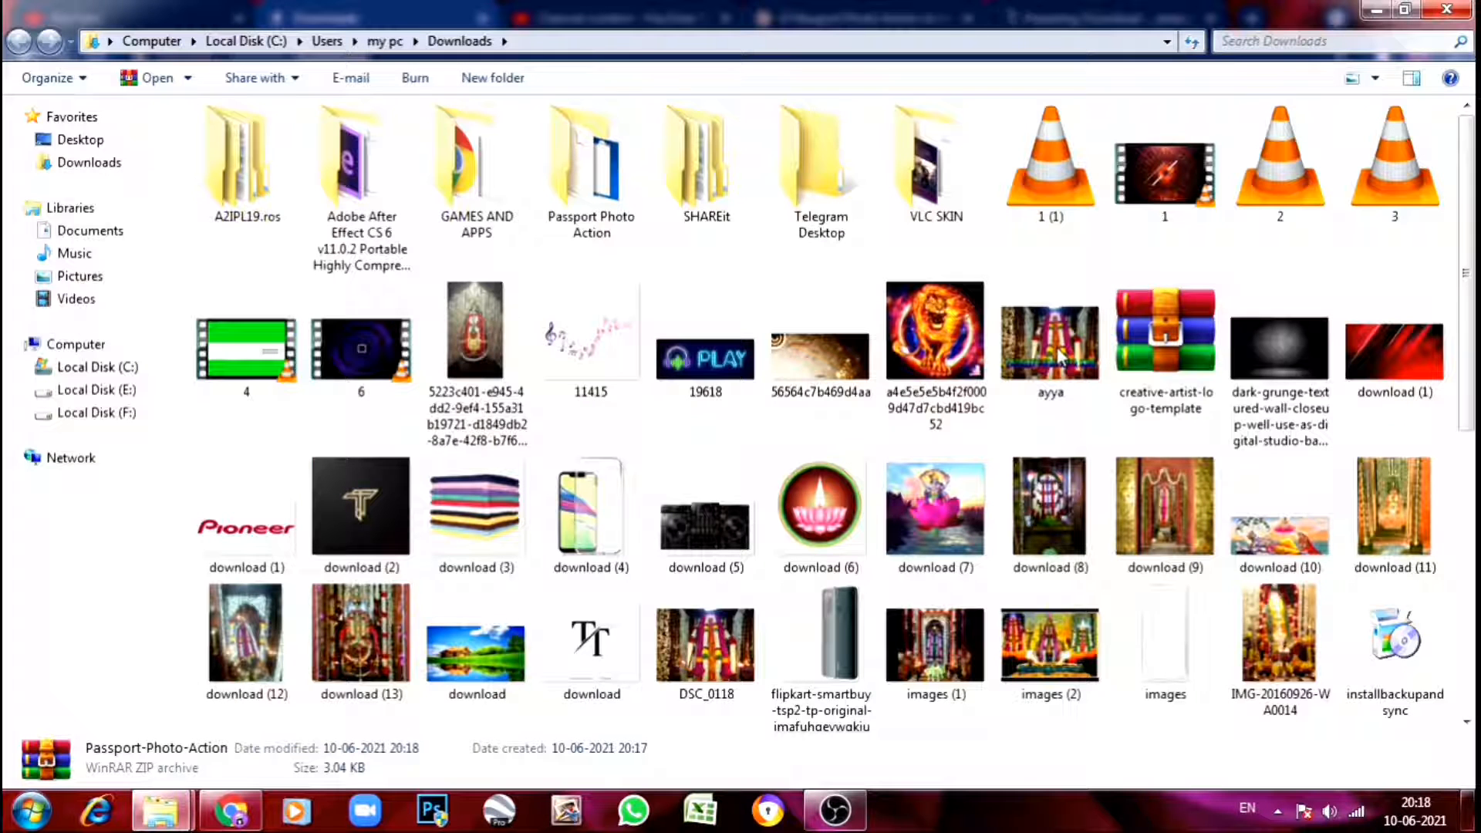
pyautogui.scroll(-5, 1061, 356)
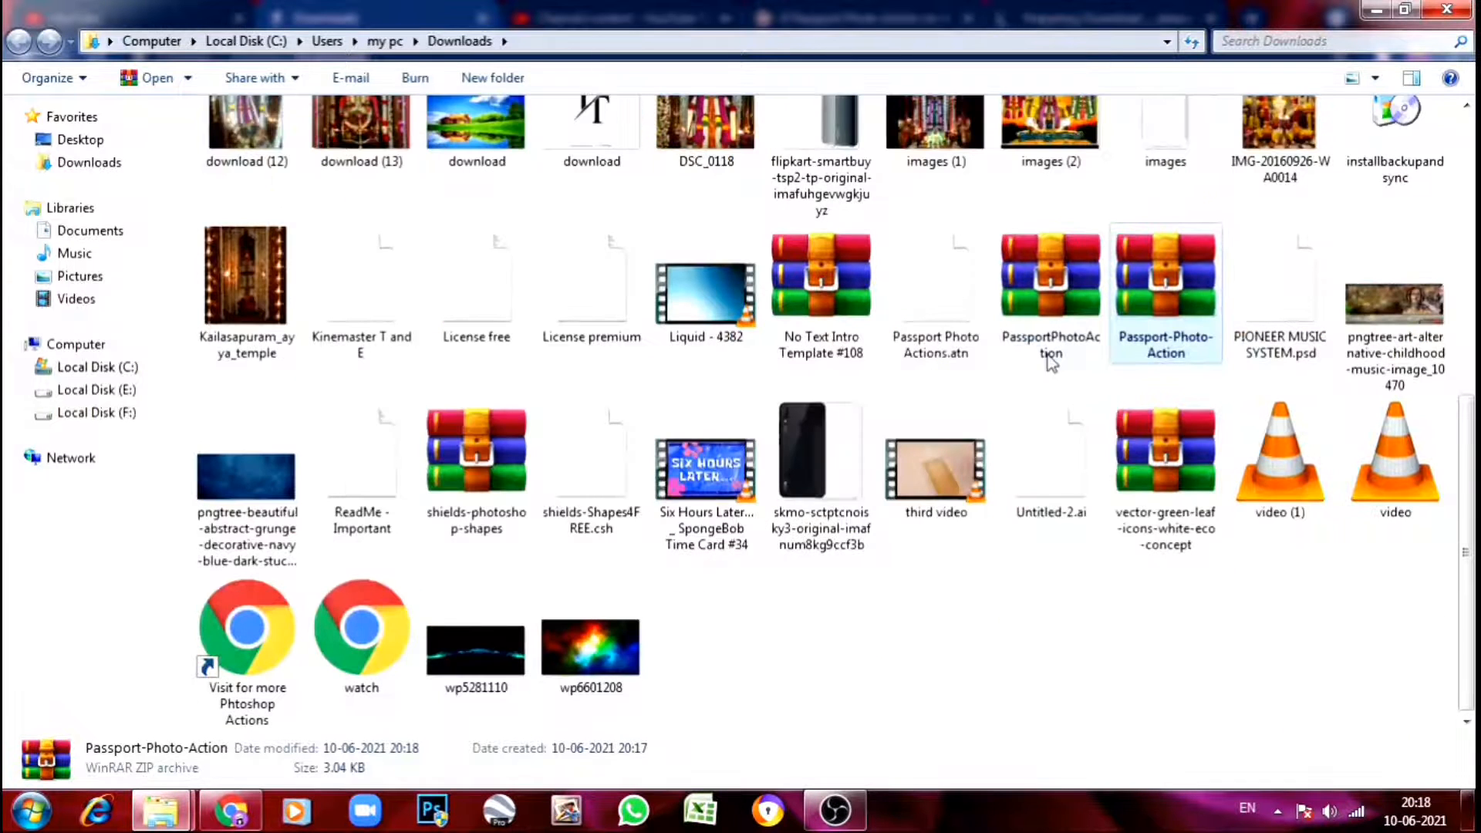
pyautogui.scroll(1, 1183, 449)
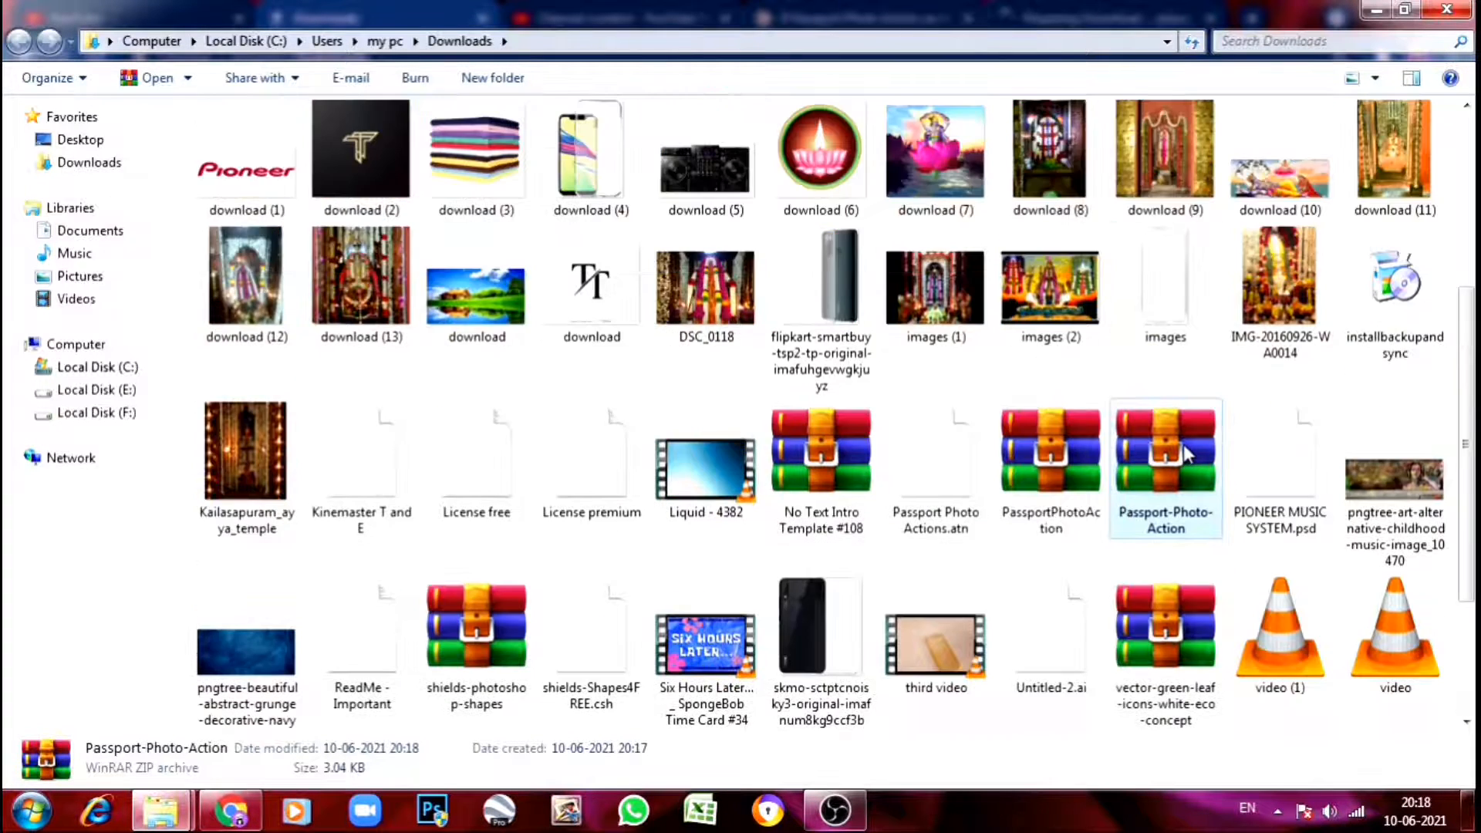
pyautogui.scroll(3, 1160, 424)
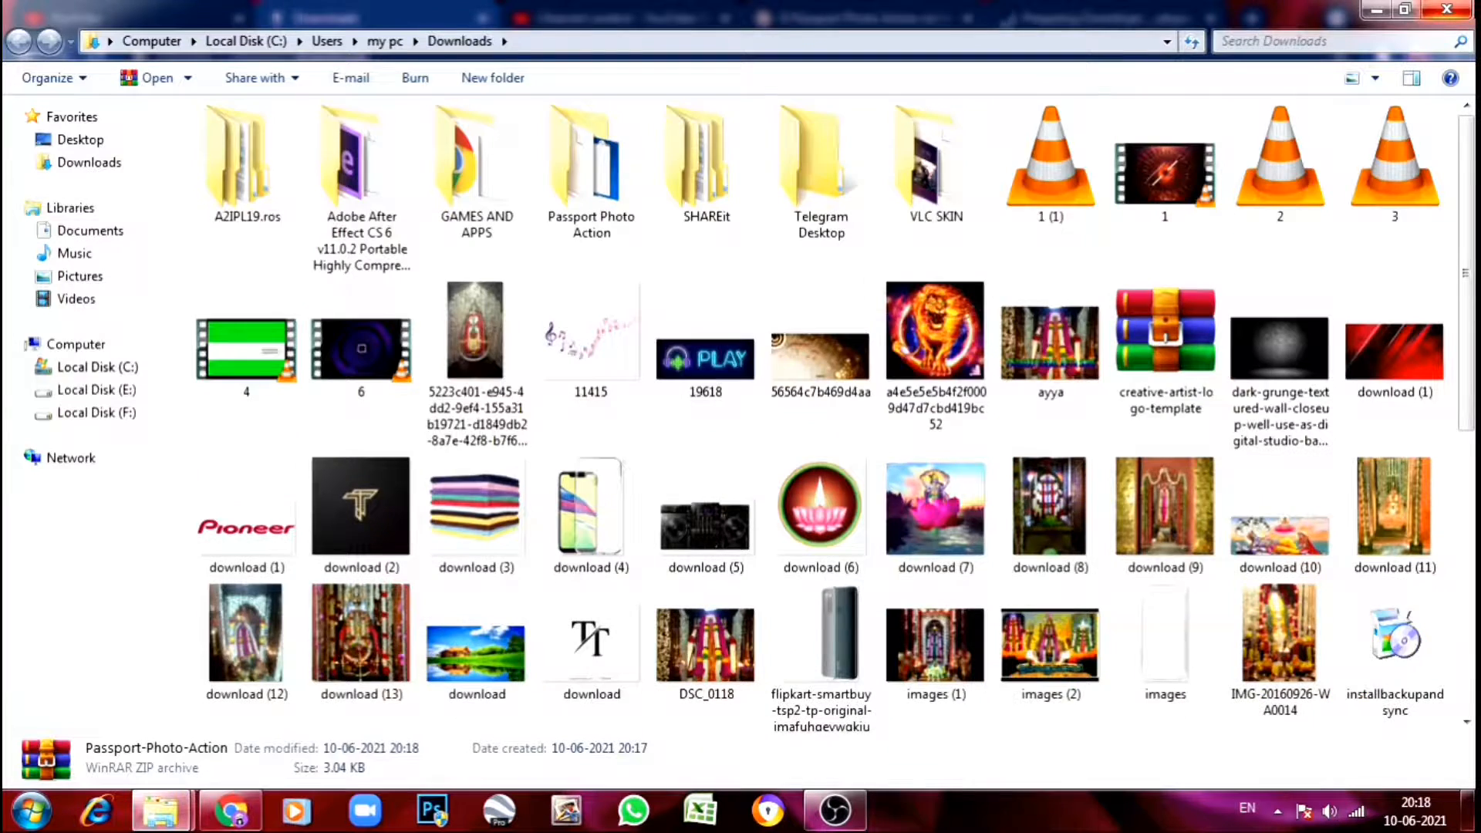
# Return to the desktop, refresh it and launch Photoshop CC.
pyautogui.hotkey('alt', 'Tab')
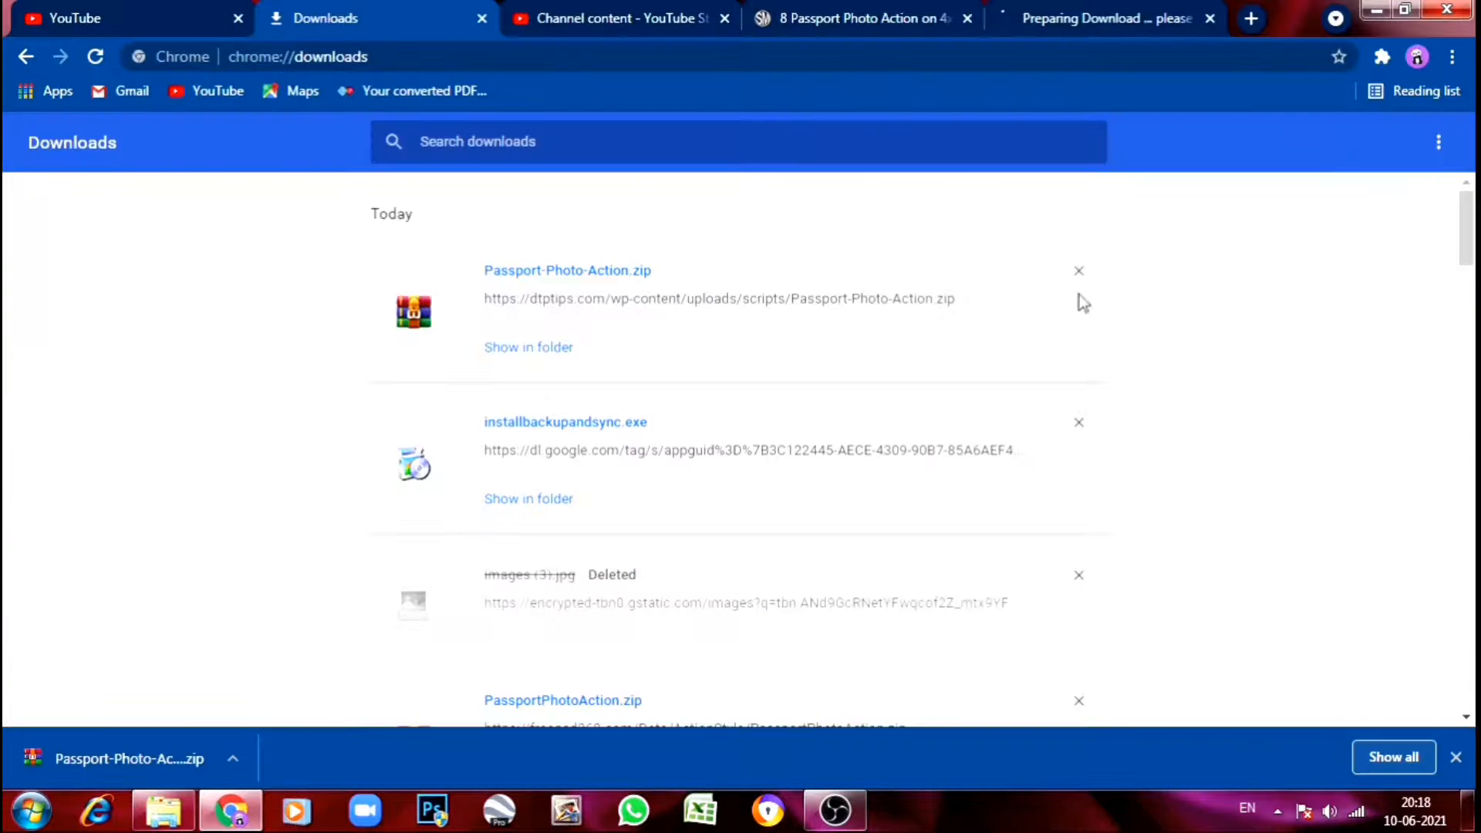
pyautogui.click(1370, 14)
pyautogui.rightClick(736, 88)
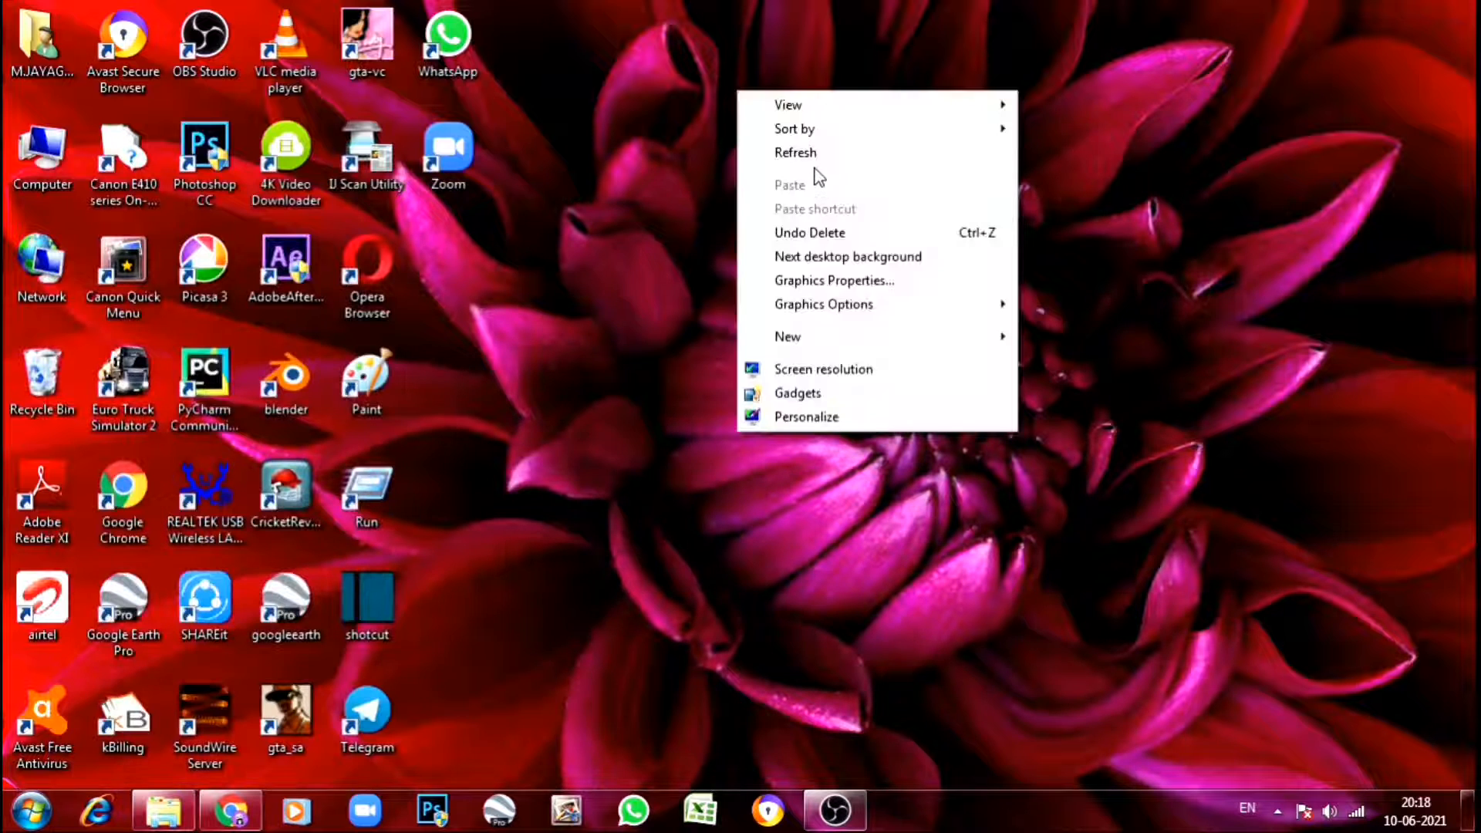
pyautogui.click(806, 153)
pyautogui.doubleClick(215, 127)
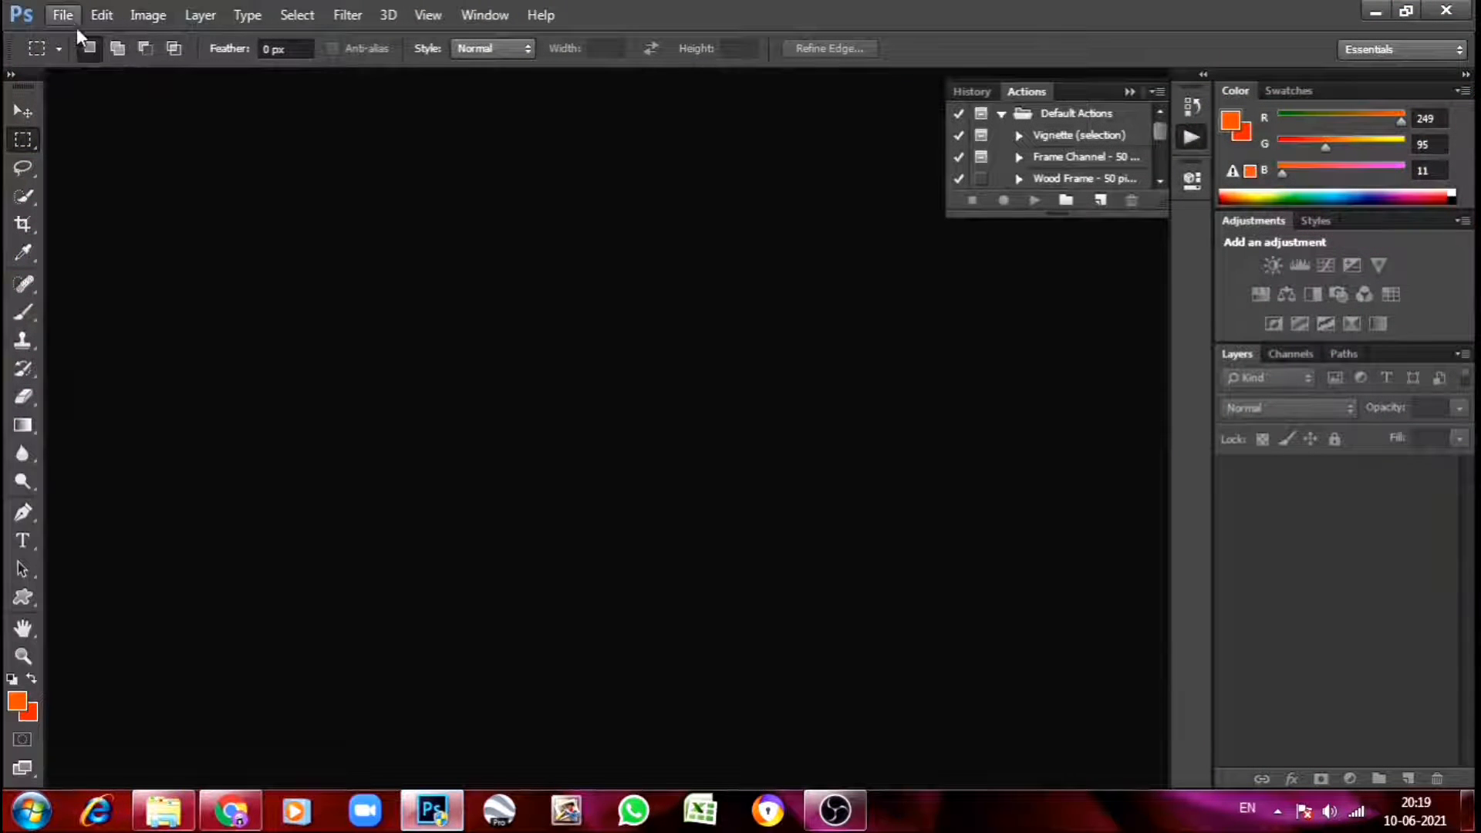
# Open the image PASSPORT SIZE PHOTO from the PHOTOSHOP CC folder, dismissing the graphics hardware notice.
pyautogui.click(65, 15)
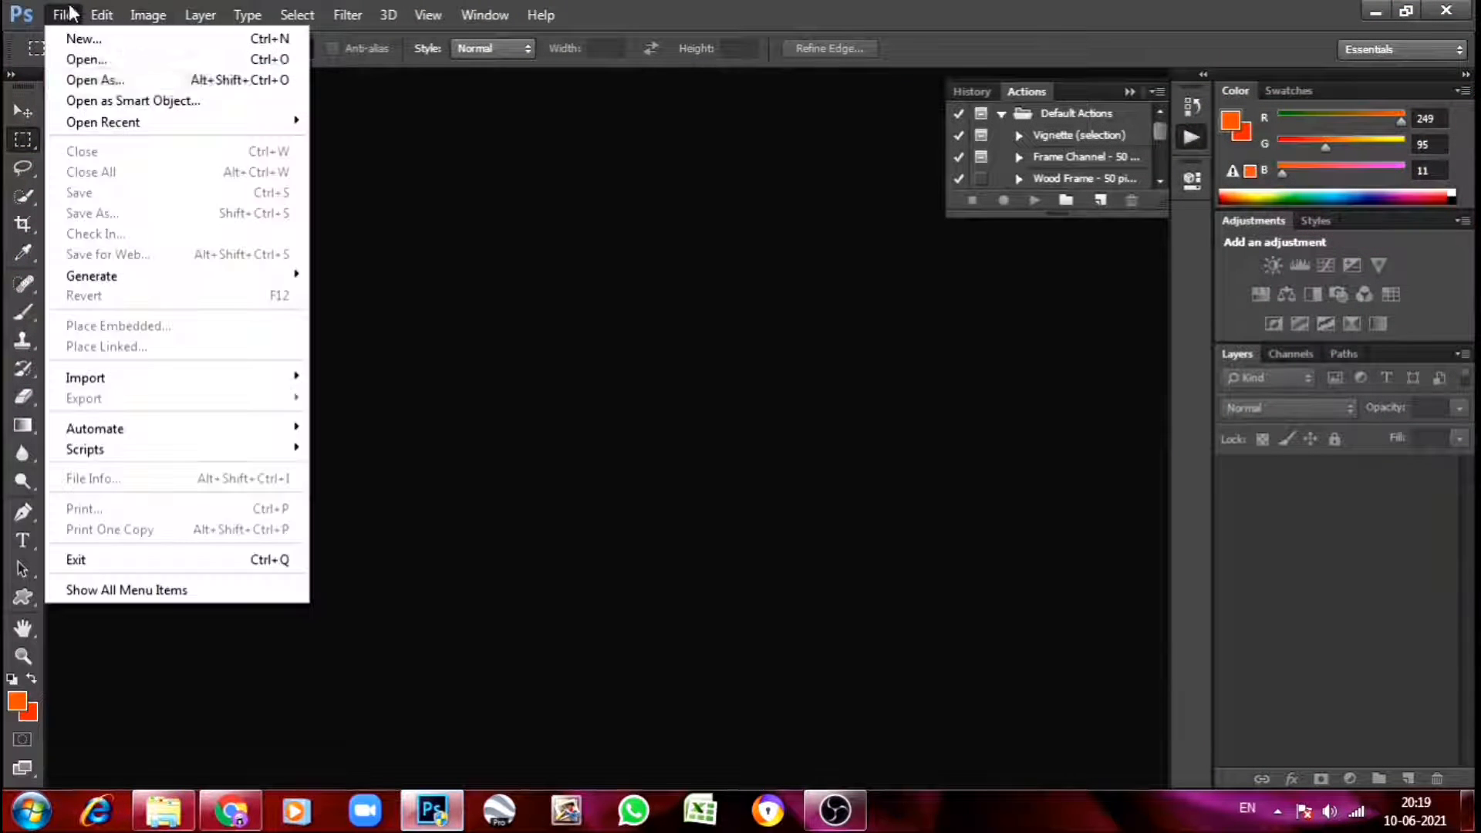
pyautogui.click(152, 62)
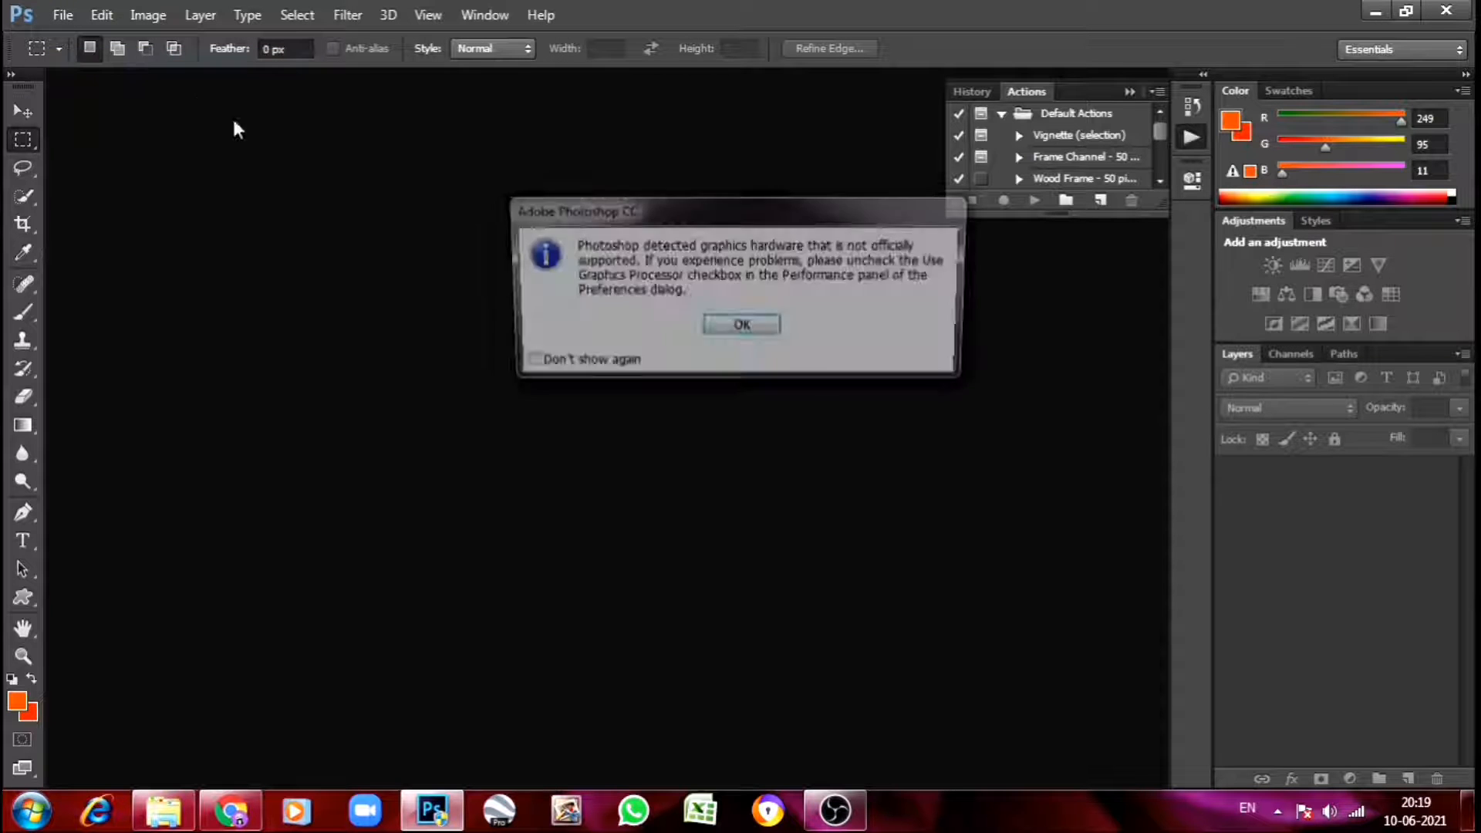
pyautogui.click(750, 327)
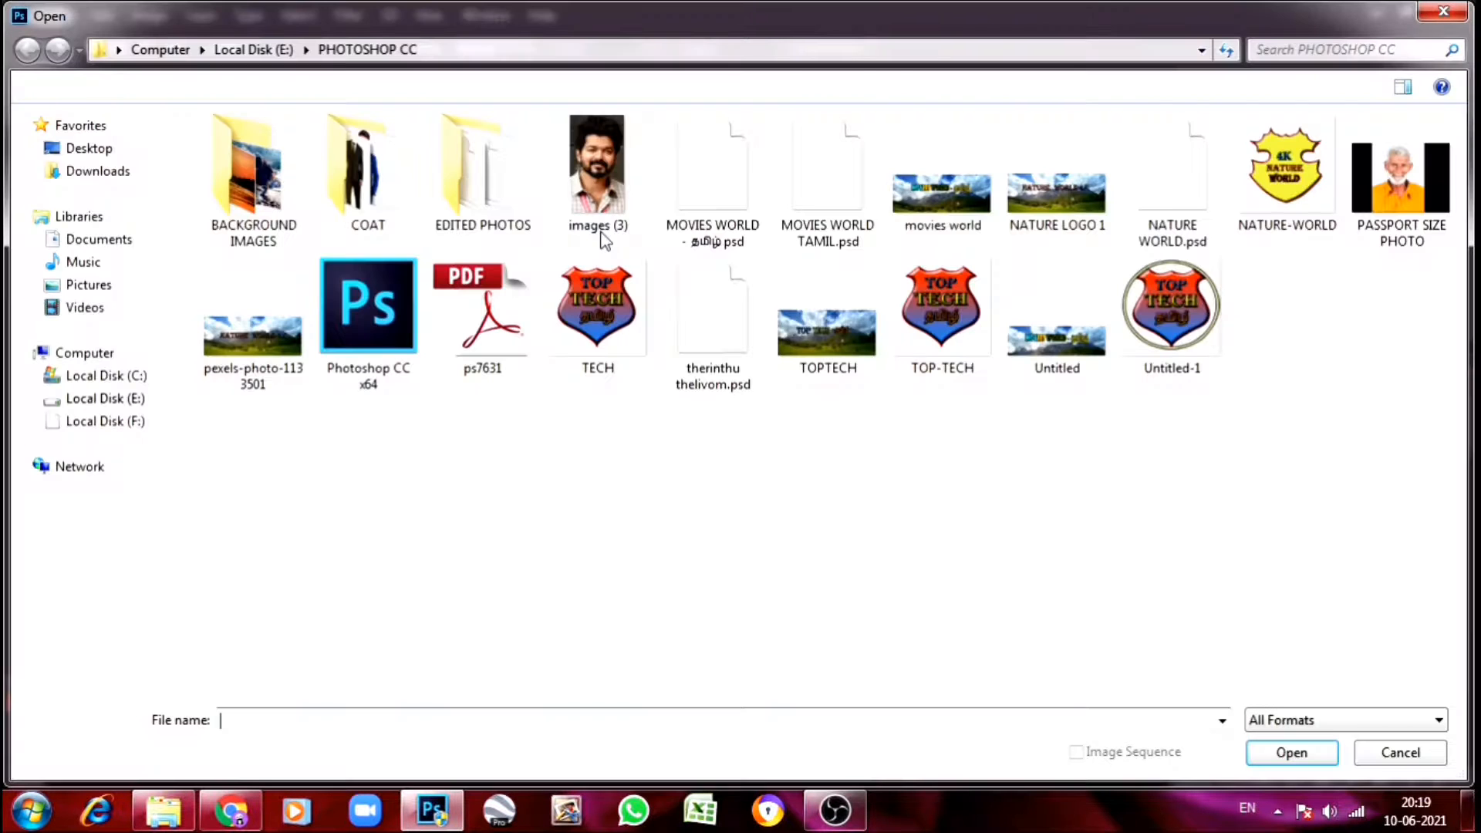
pyautogui.doubleClick(1350, 213)
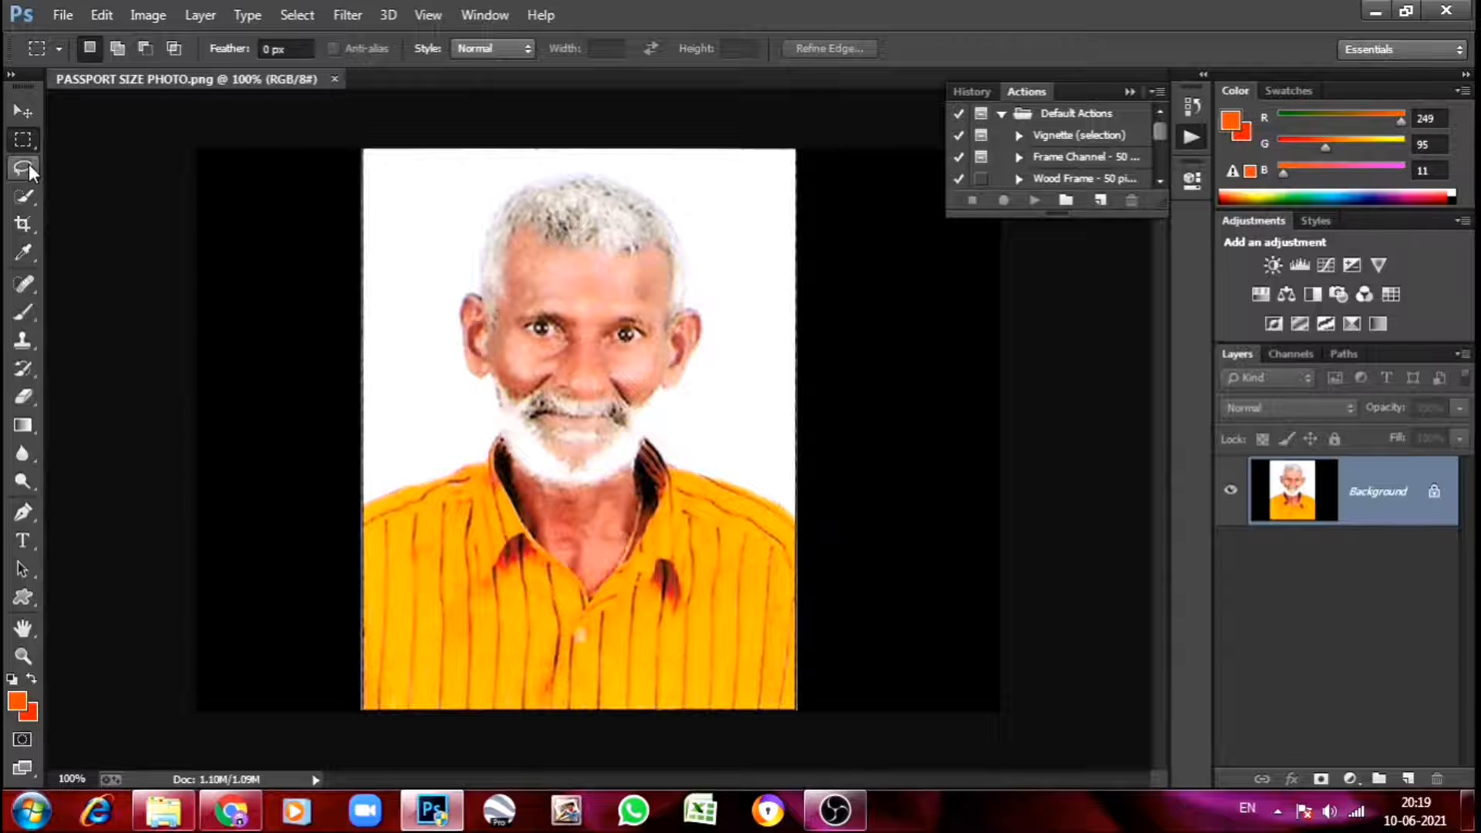
# Crop the black areas off both sides of the portrait, keeping an area of about 10.66 × 13.76 cm.
pyautogui.click(24, 224)
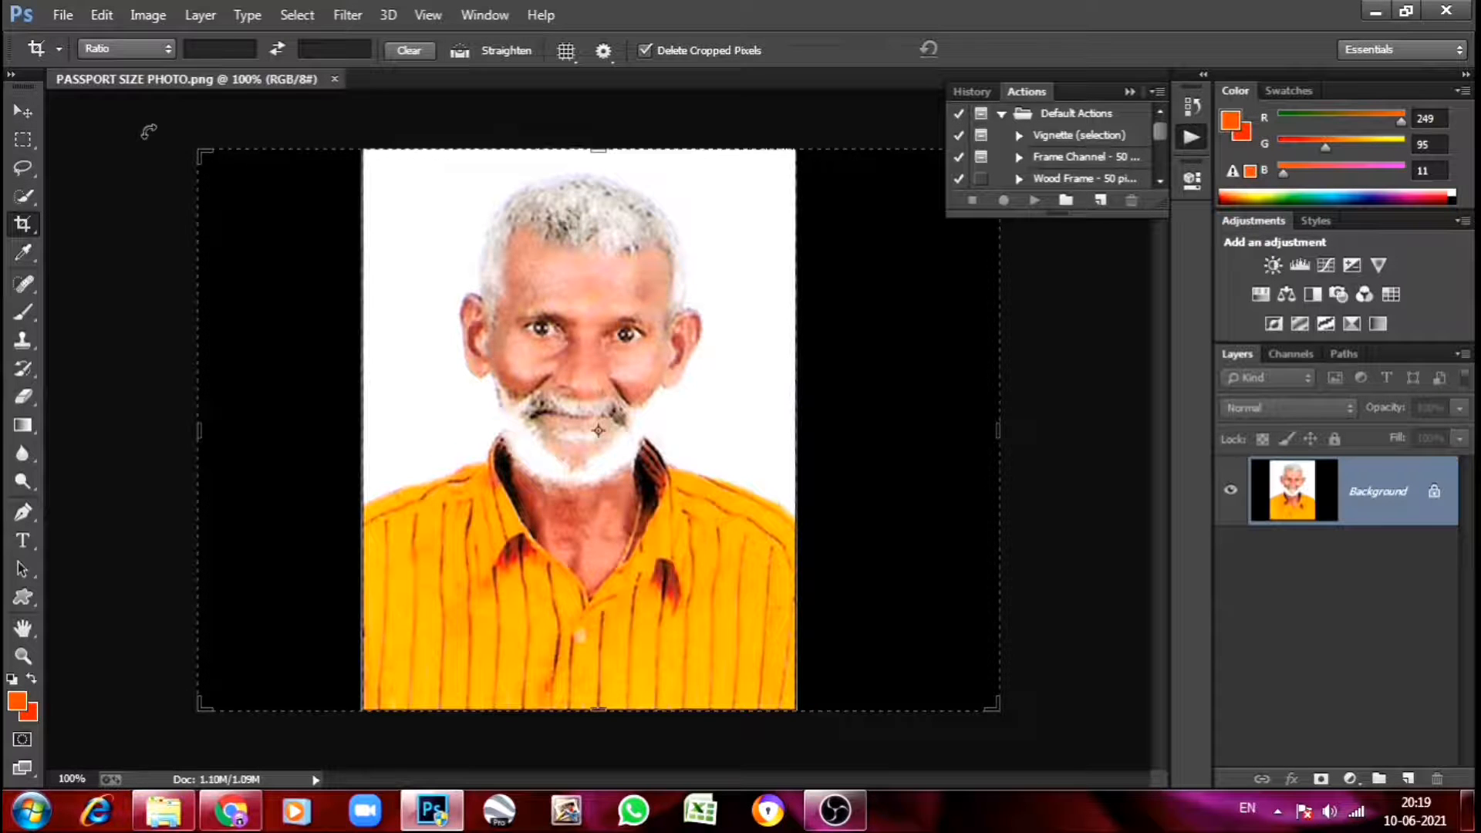
pyautogui.moveTo(191, 153); pyautogui.dragTo(272, 153)
pyautogui.moveTo(918, 153); pyautogui.dragTo(818, 152)
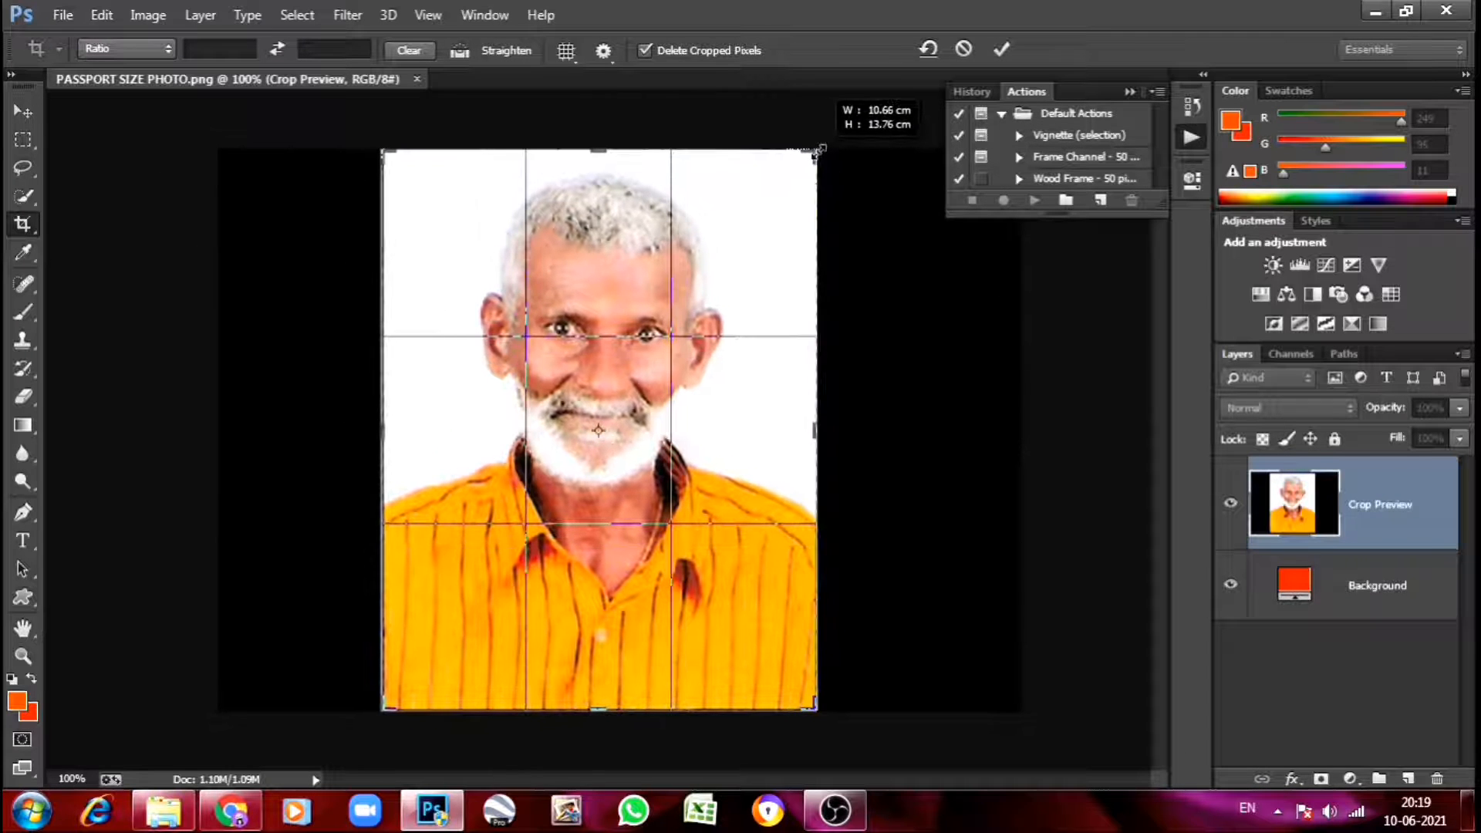
pyautogui.click(1001, 48)
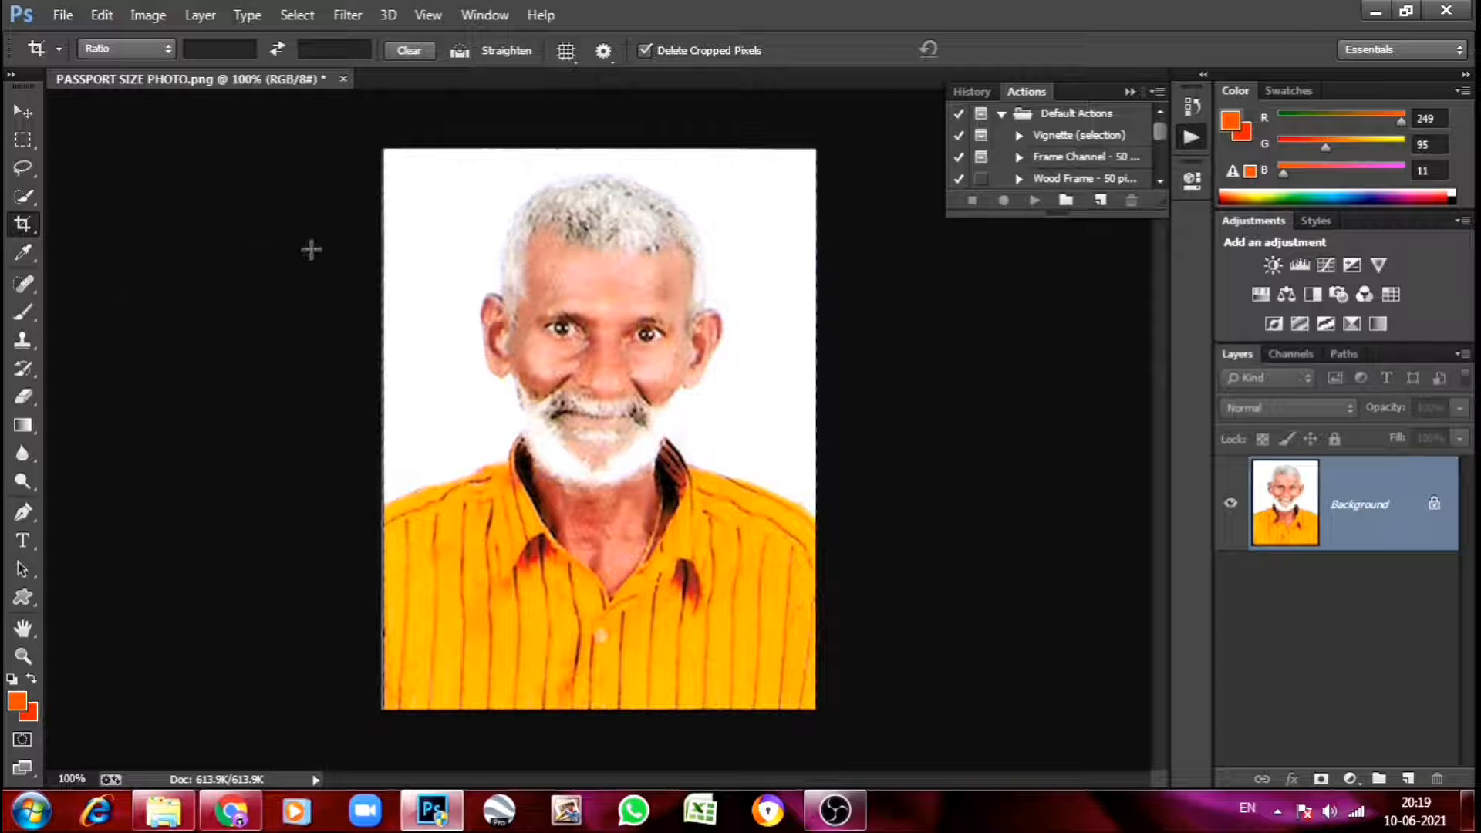
# Crop the portrait's side edges slightly tighter, to about 10.45 × 13.76 cm.
pyautogui.moveTo(389, 153); pyautogui.dragTo(827, 708)
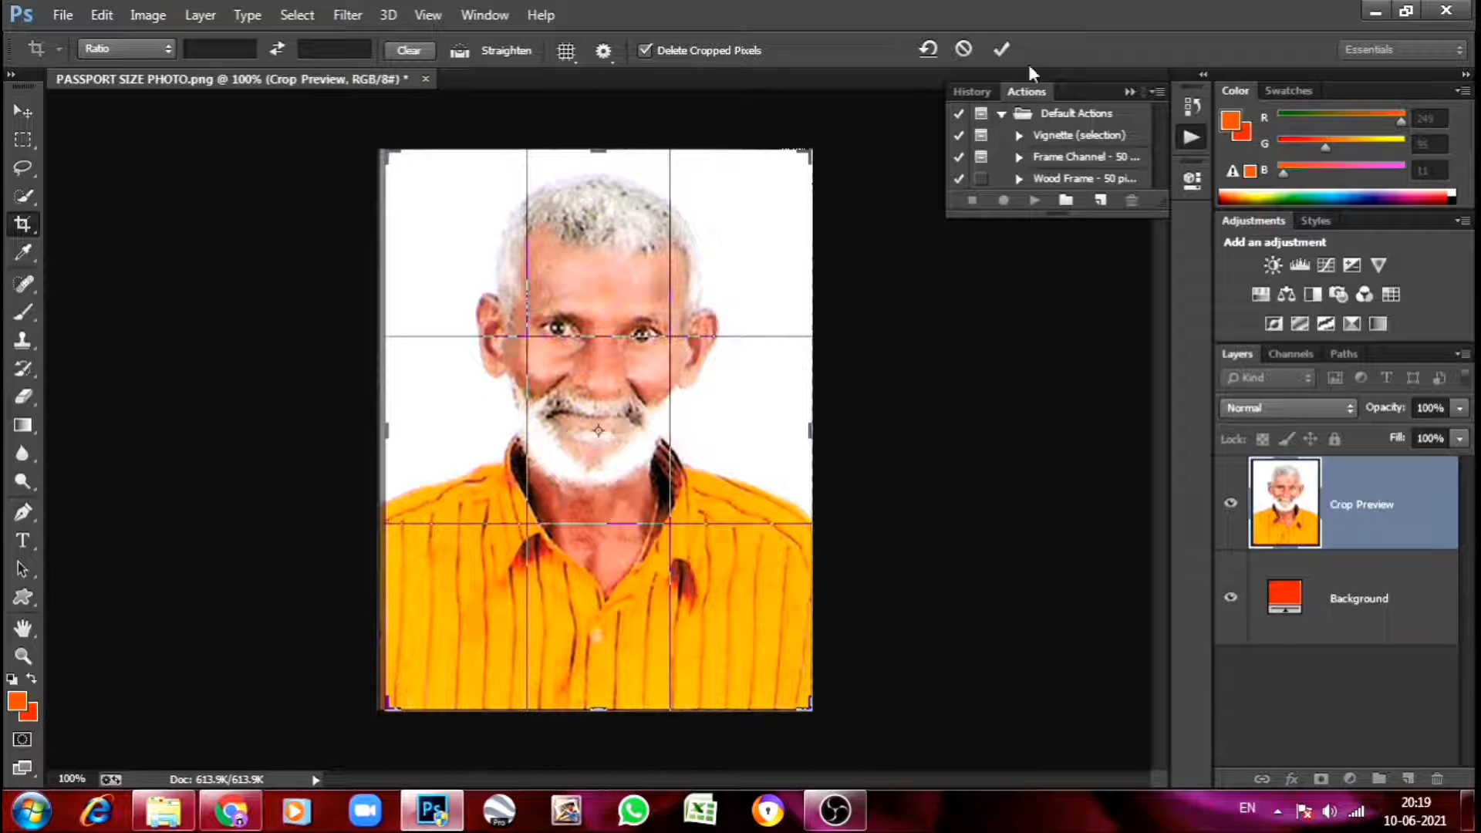
pyautogui.moveTo(386, 149); pyautogui.dragTo(392, 156)
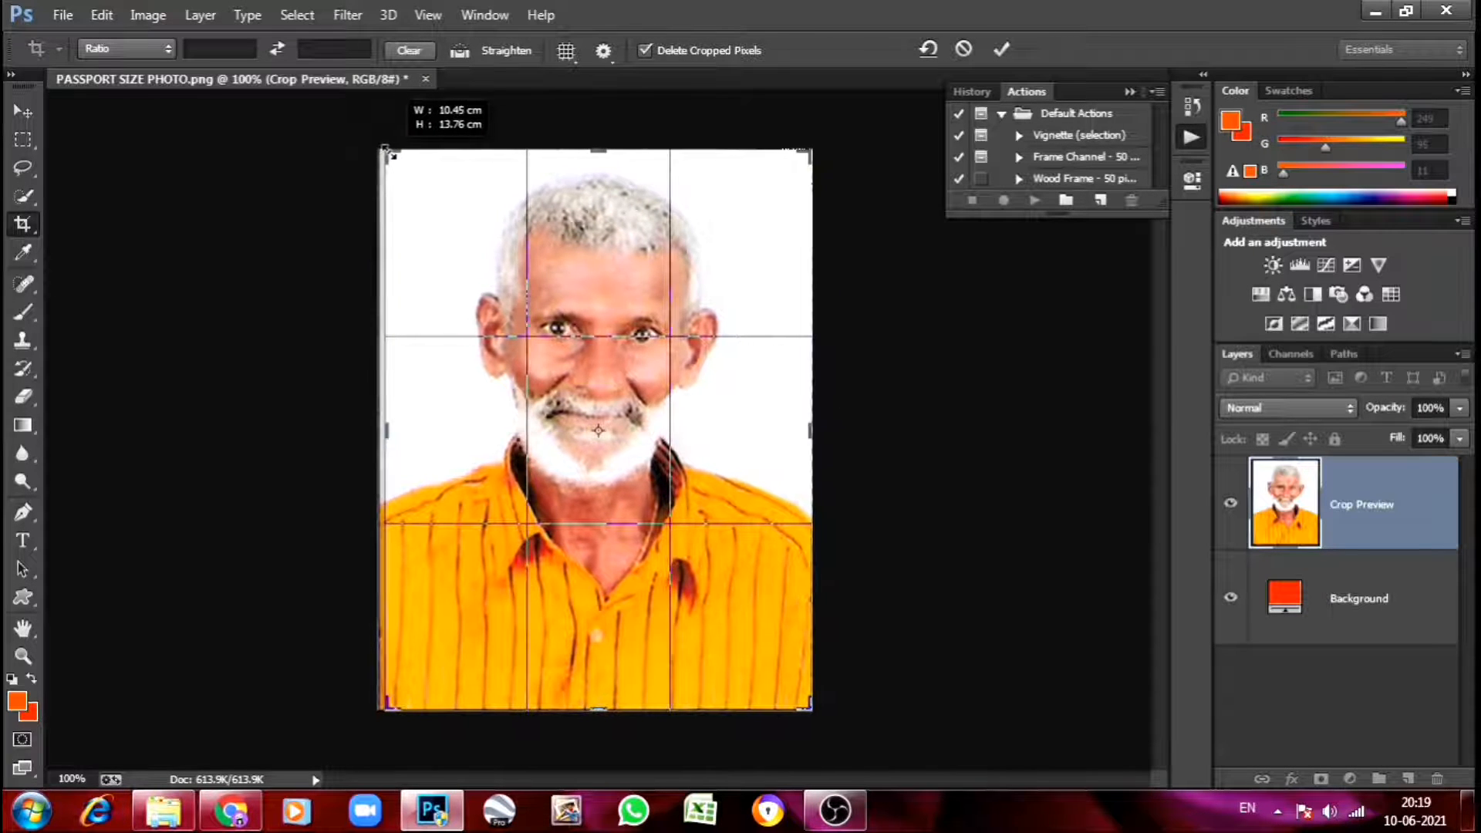
pyautogui.click(1001, 49)
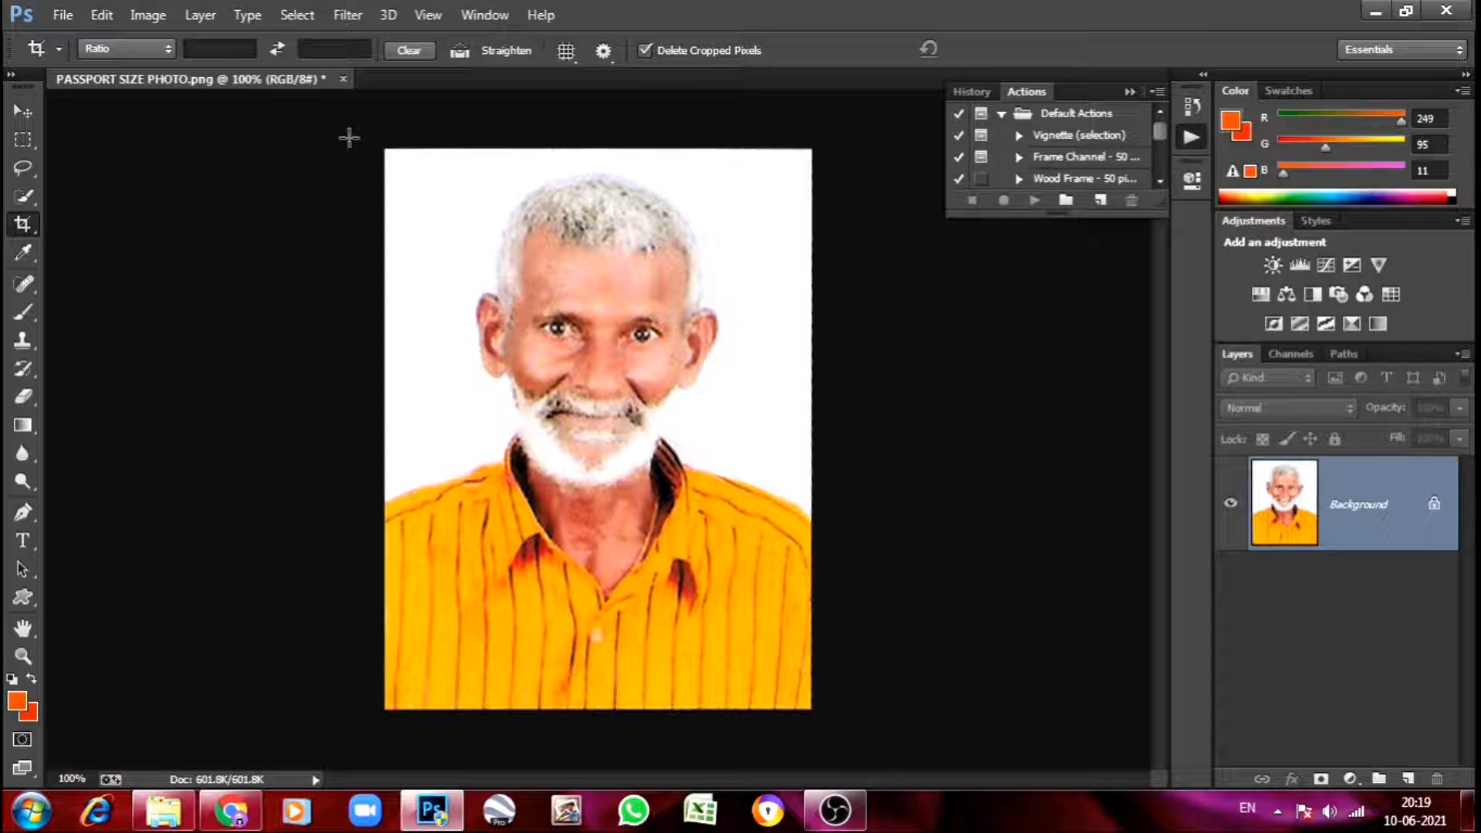
# Load the action set Passport Photo Actions.atn from the Downloads folder.
pyautogui.click(1046, 94)
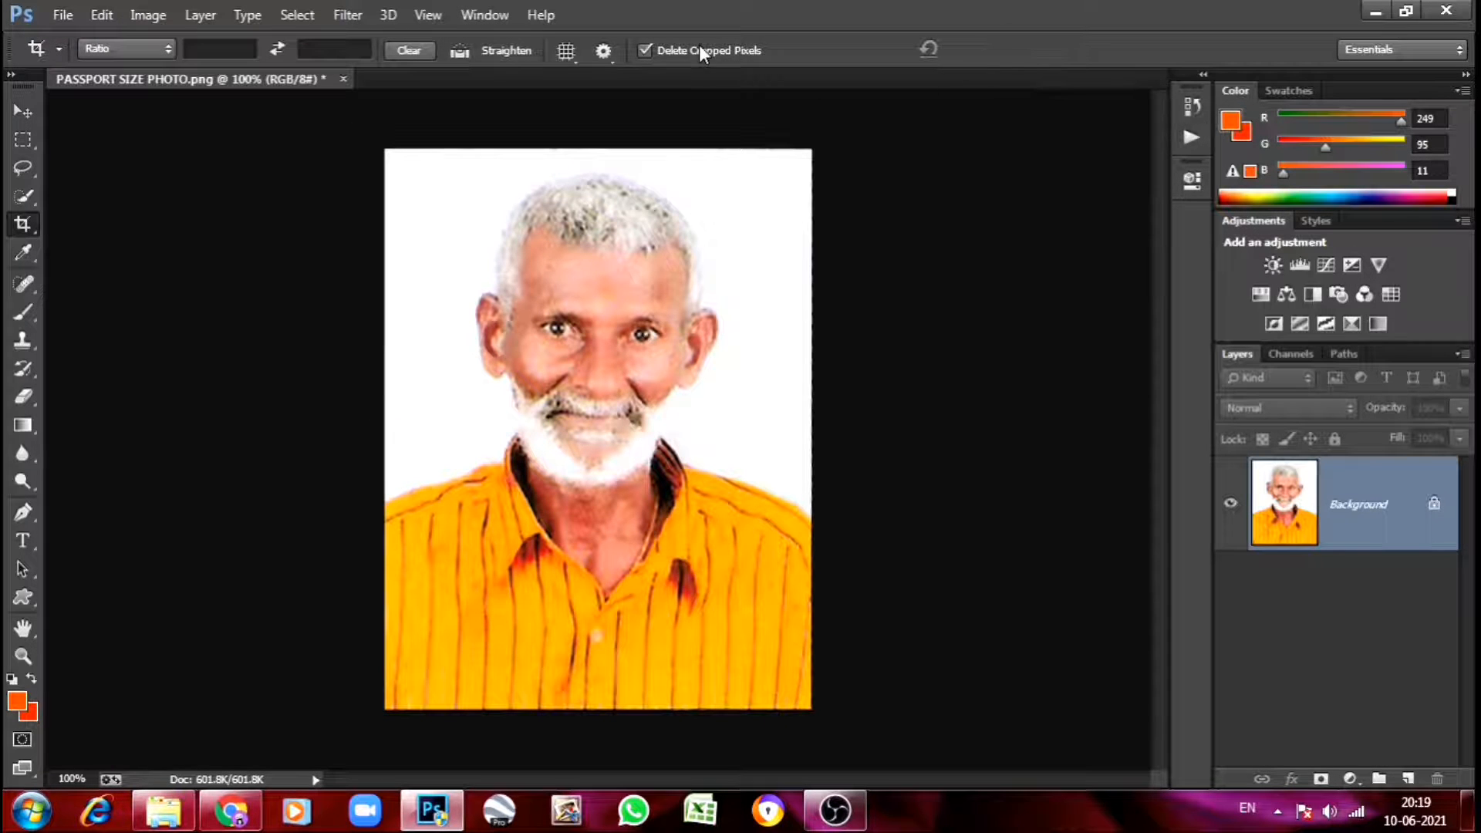
pyautogui.click(484, 15)
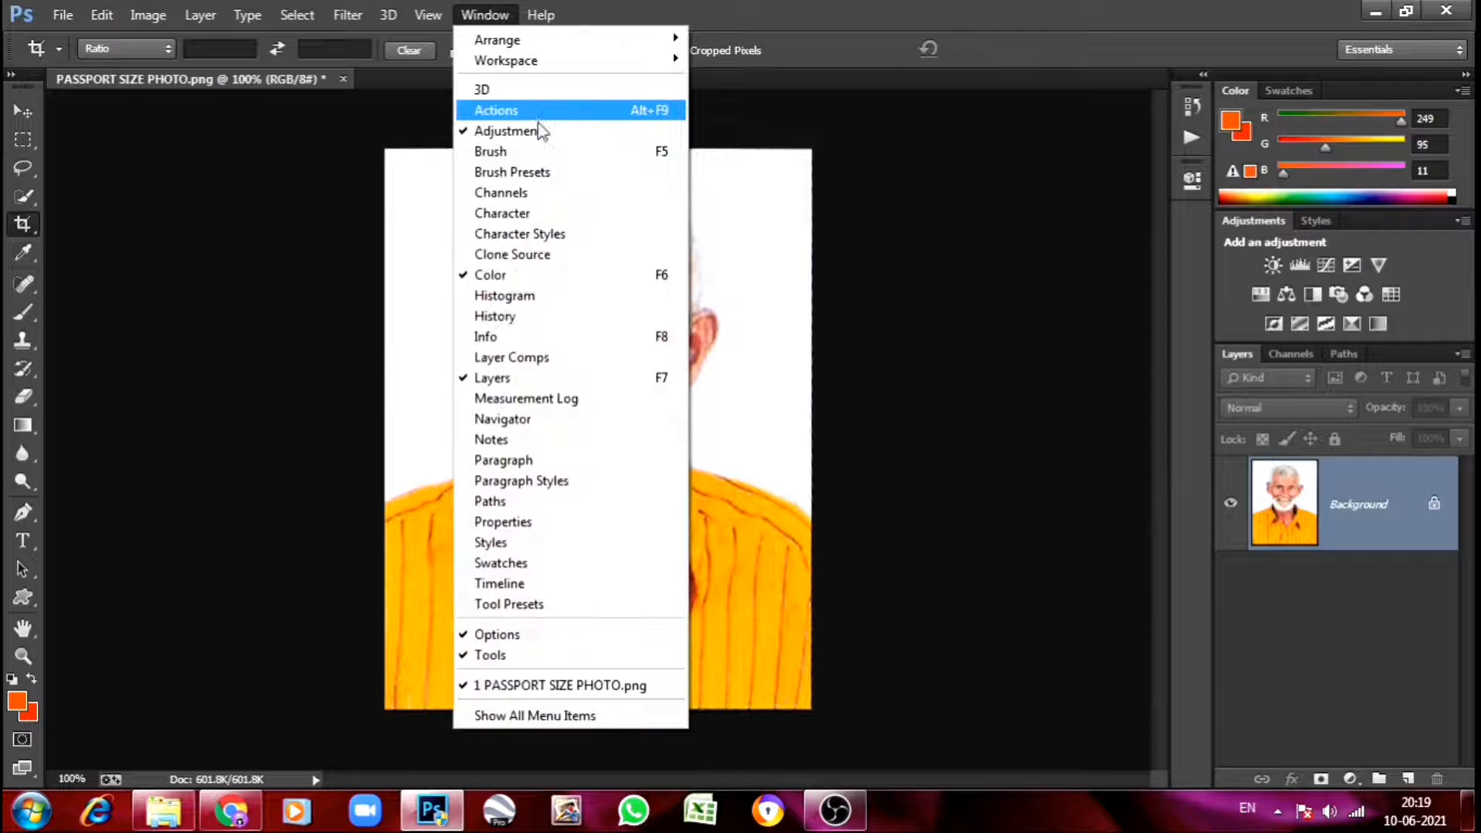
pyautogui.click(538, 113)
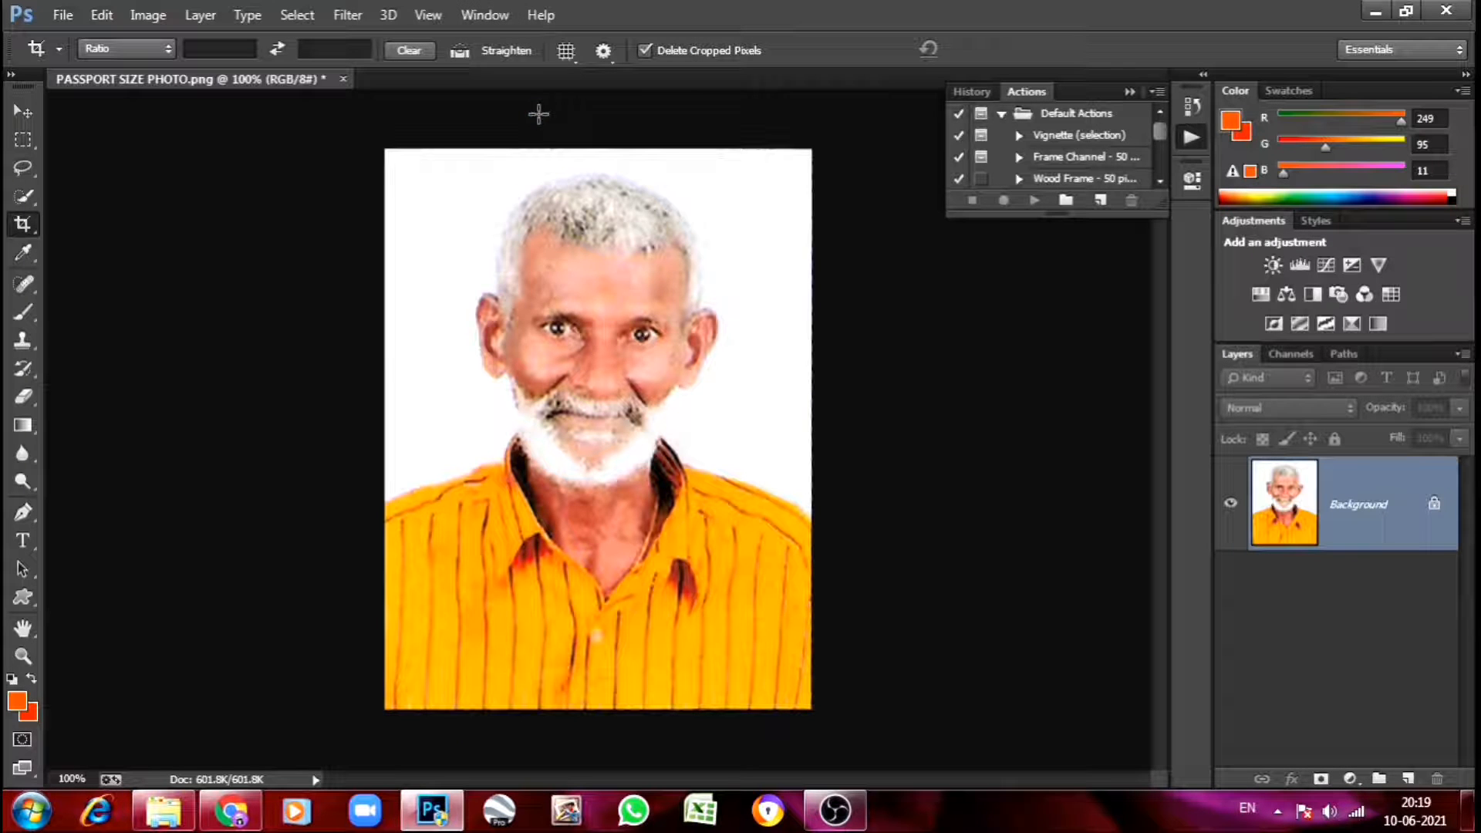
pyautogui.moveTo(1164, 127)
pyautogui.mouseDown()
pyautogui.moveTo(1164, 151)
pyautogui.moveTo(1159, 108)
pyautogui.mouseUp()
pyautogui.click(1157, 91)
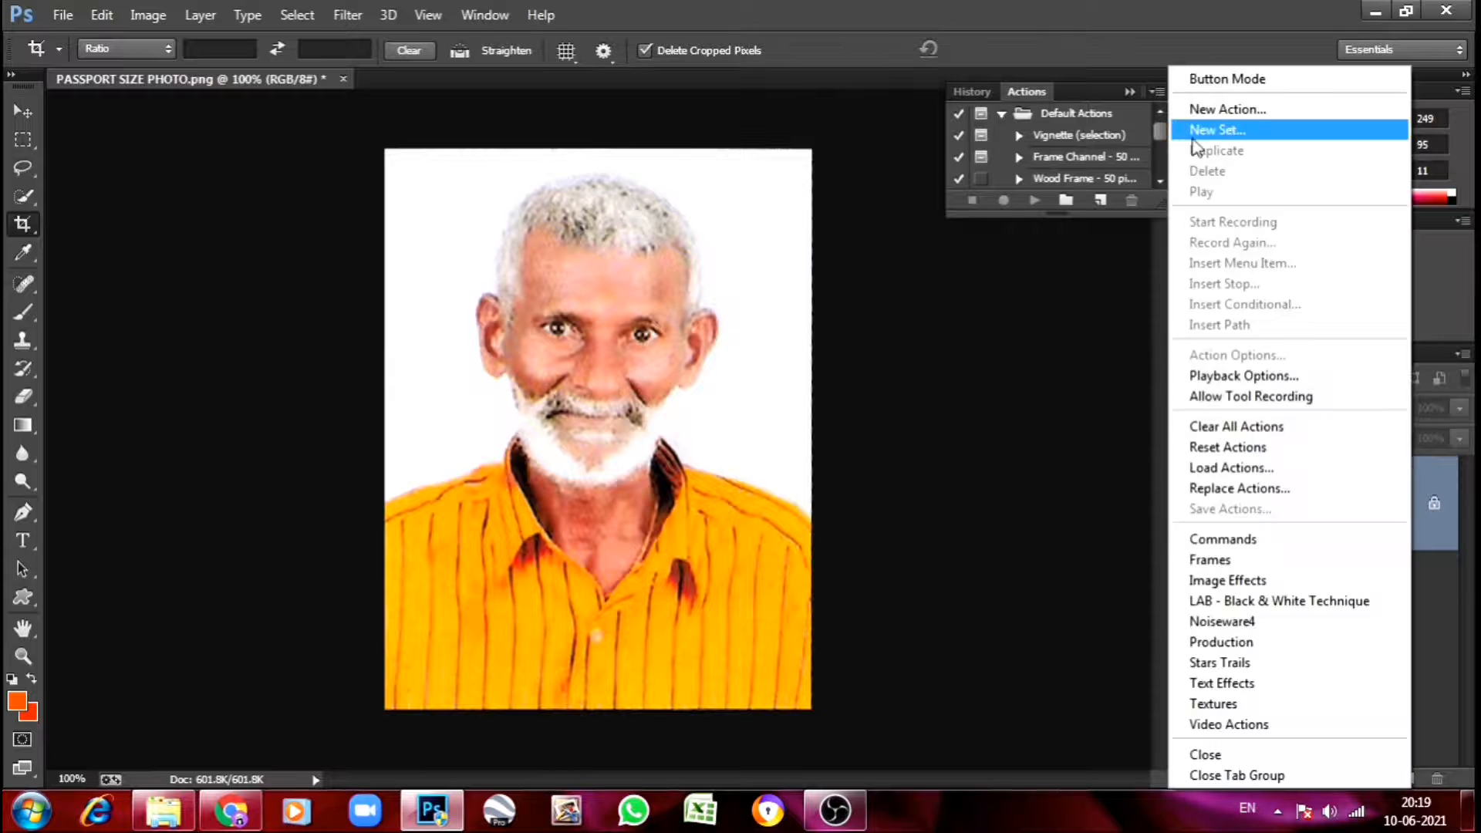
pyautogui.click(1267, 478)
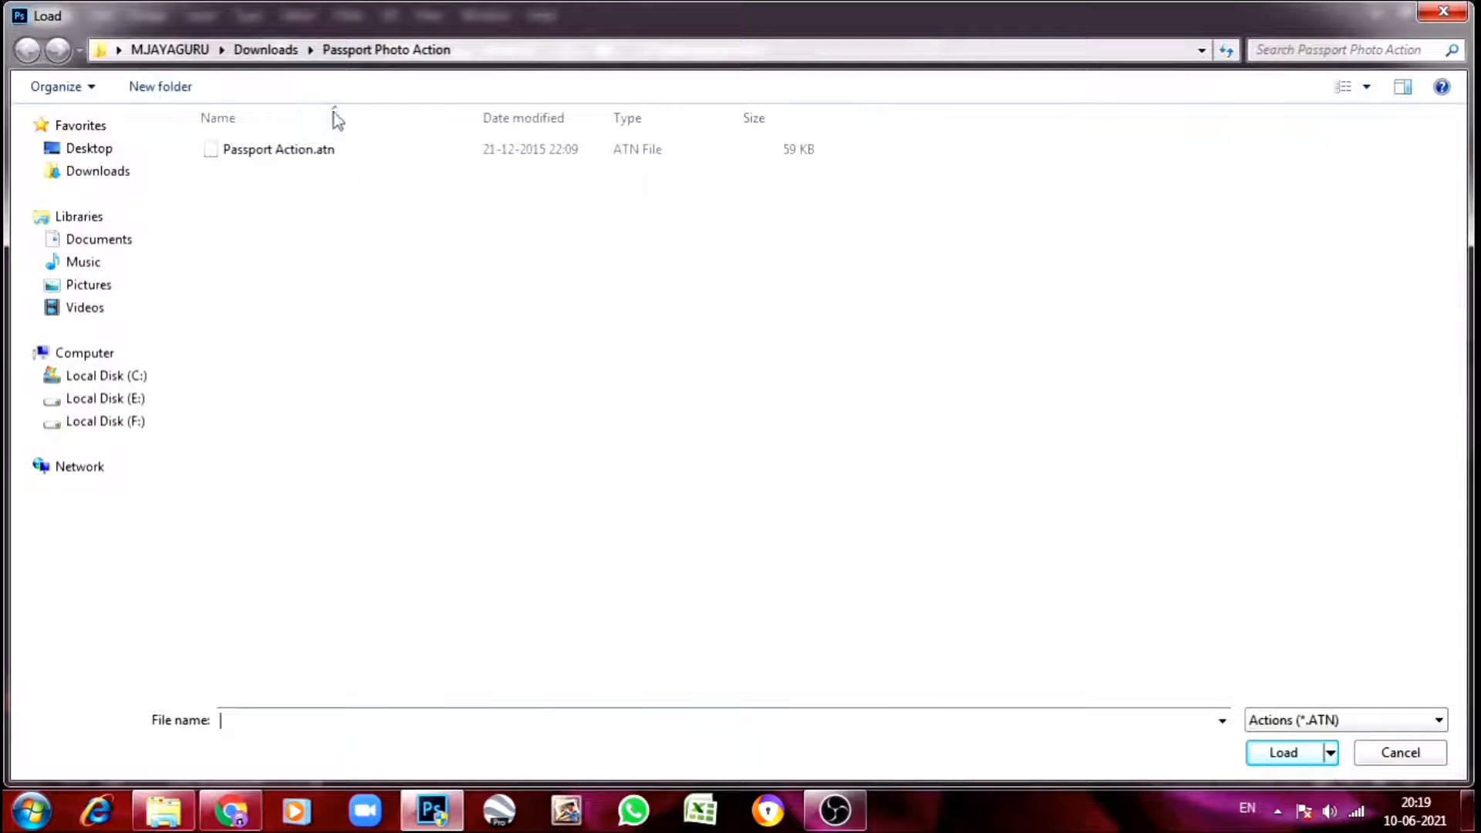
pyautogui.click(259, 50)
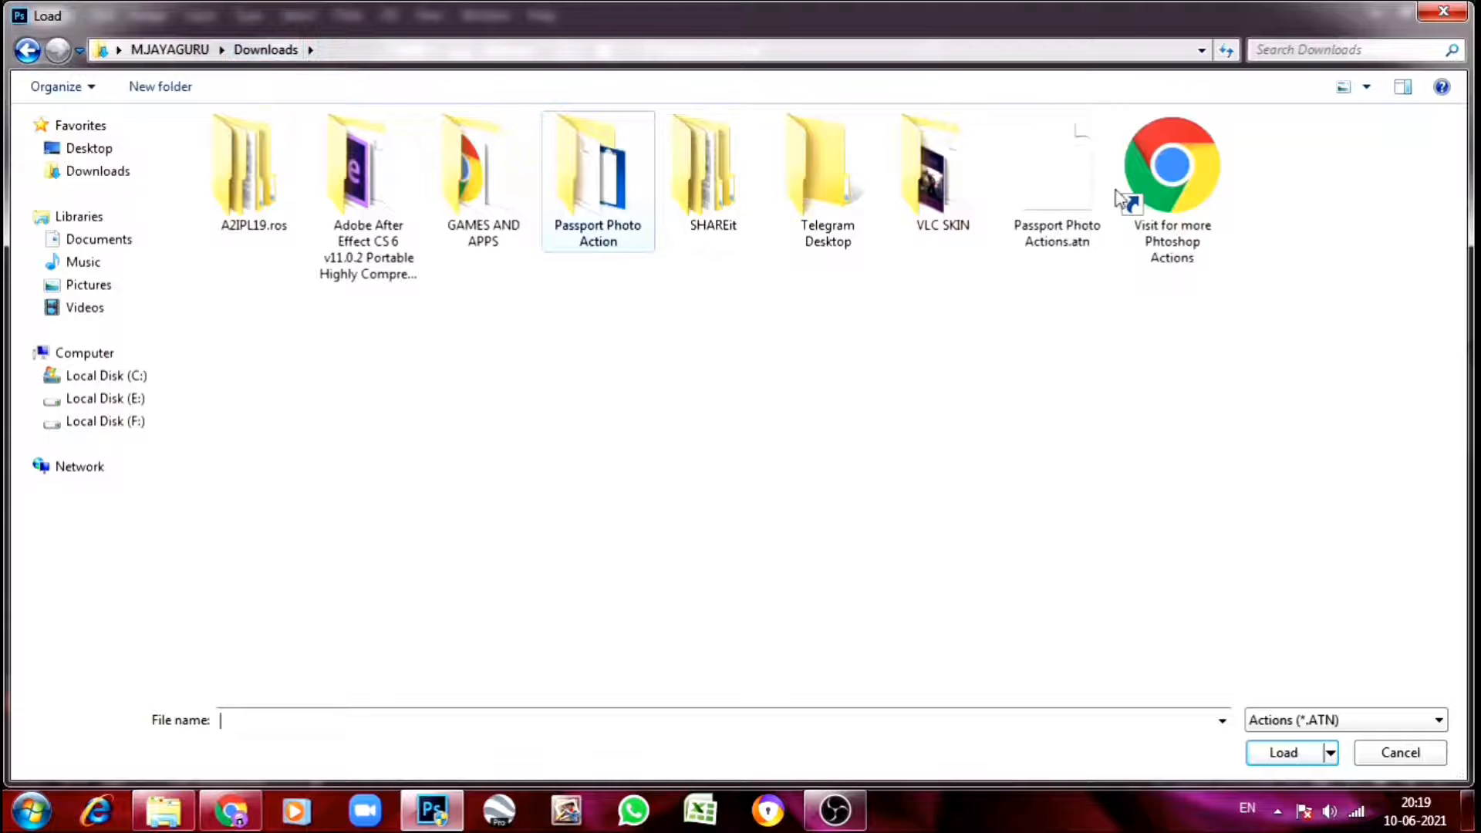
pyautogui.click(1087, 226)
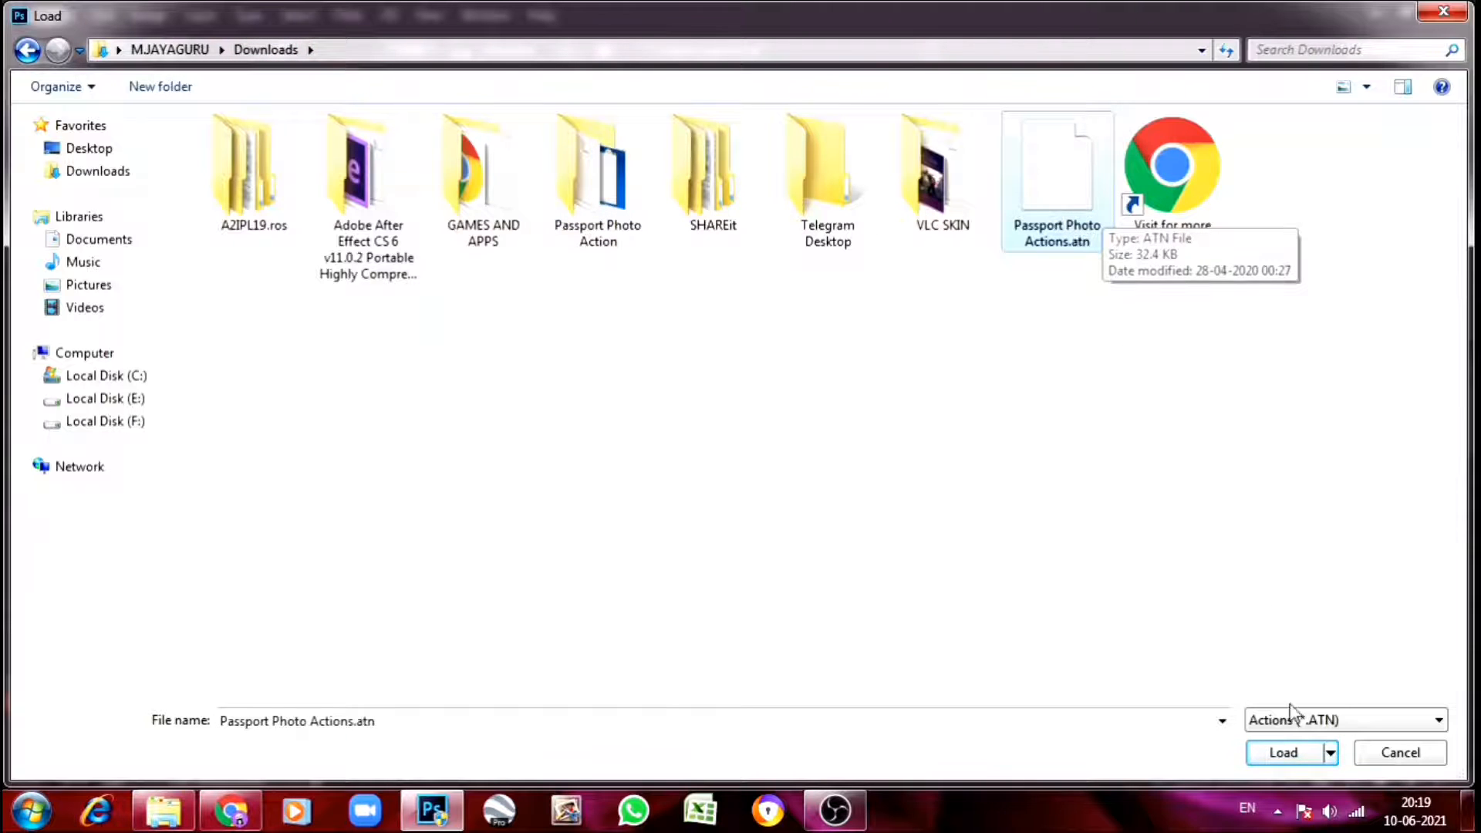
pyautogui.click(1300, 753)
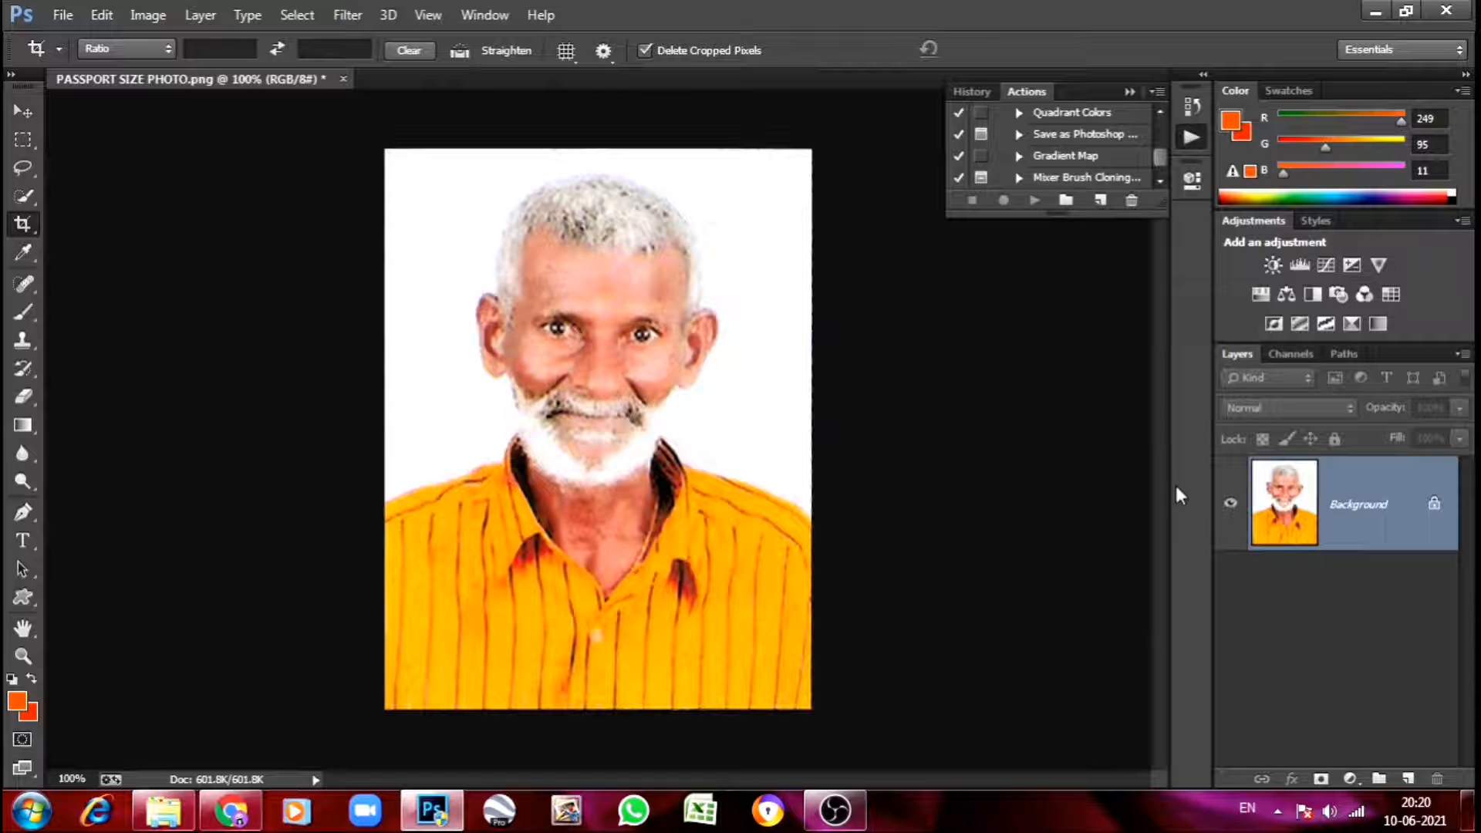
# Expand the loaded Passport Photo Actions set and select its 8 PP on 4X6 inch action.
pyautogui.moveTo(1165, 154); pyautogui.dragTo(1163, 166)
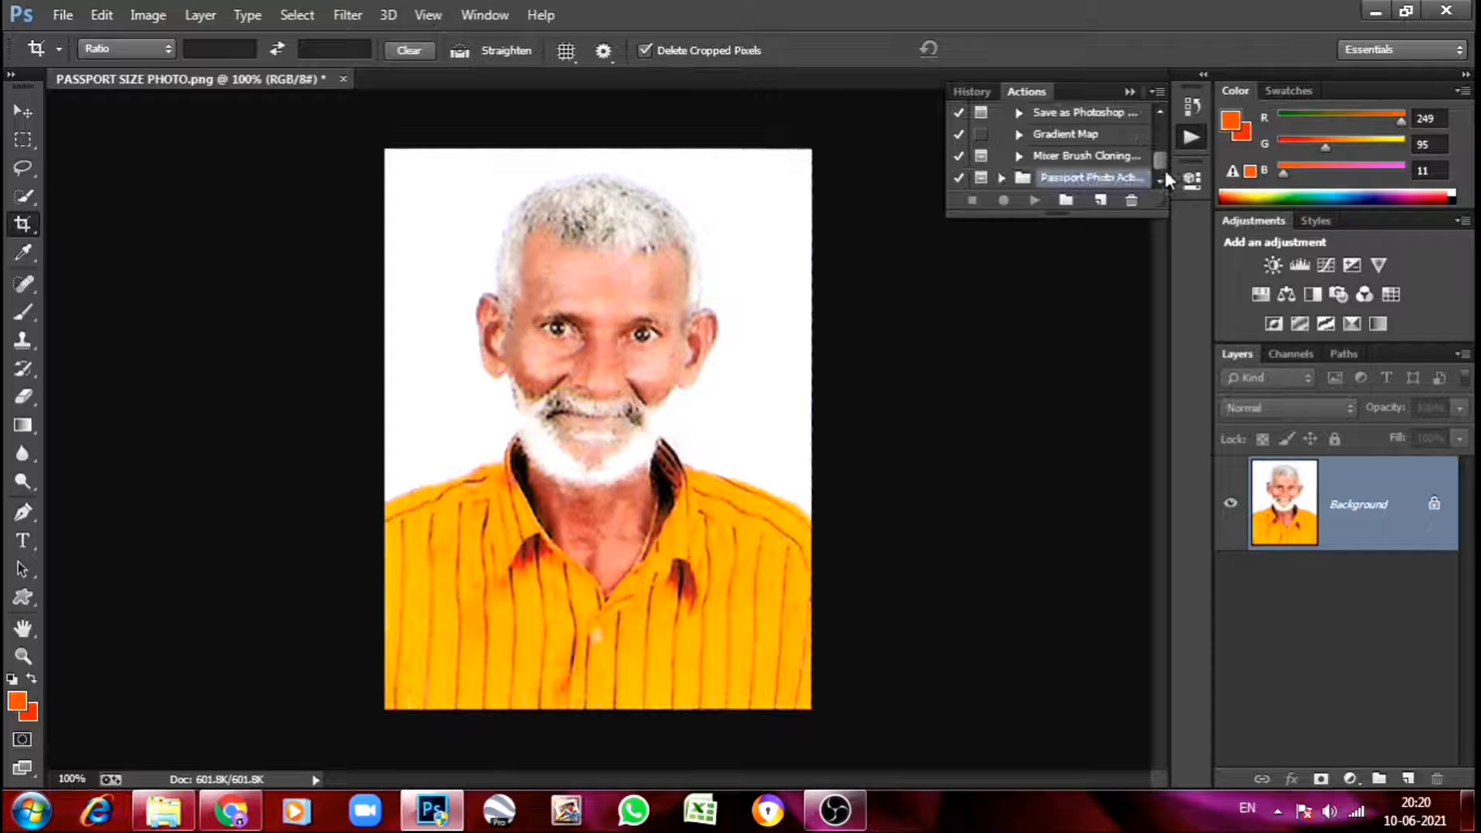
pyautogui.click(1002, 178)
pyautogui.moveTo(1164, 153); pyautogui.dragTo(1159, 150)
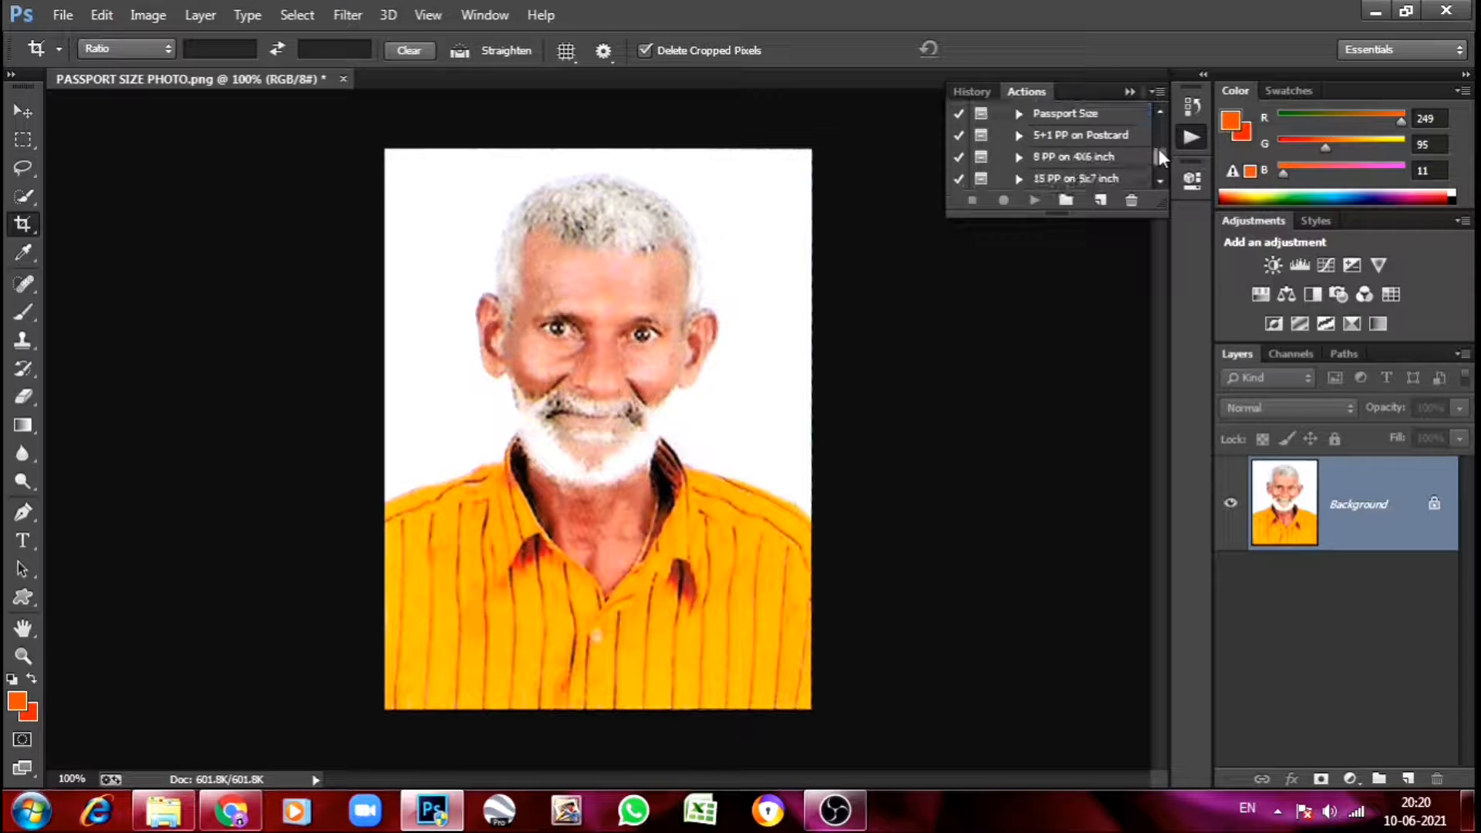
pyautogui.click(1107, 160)
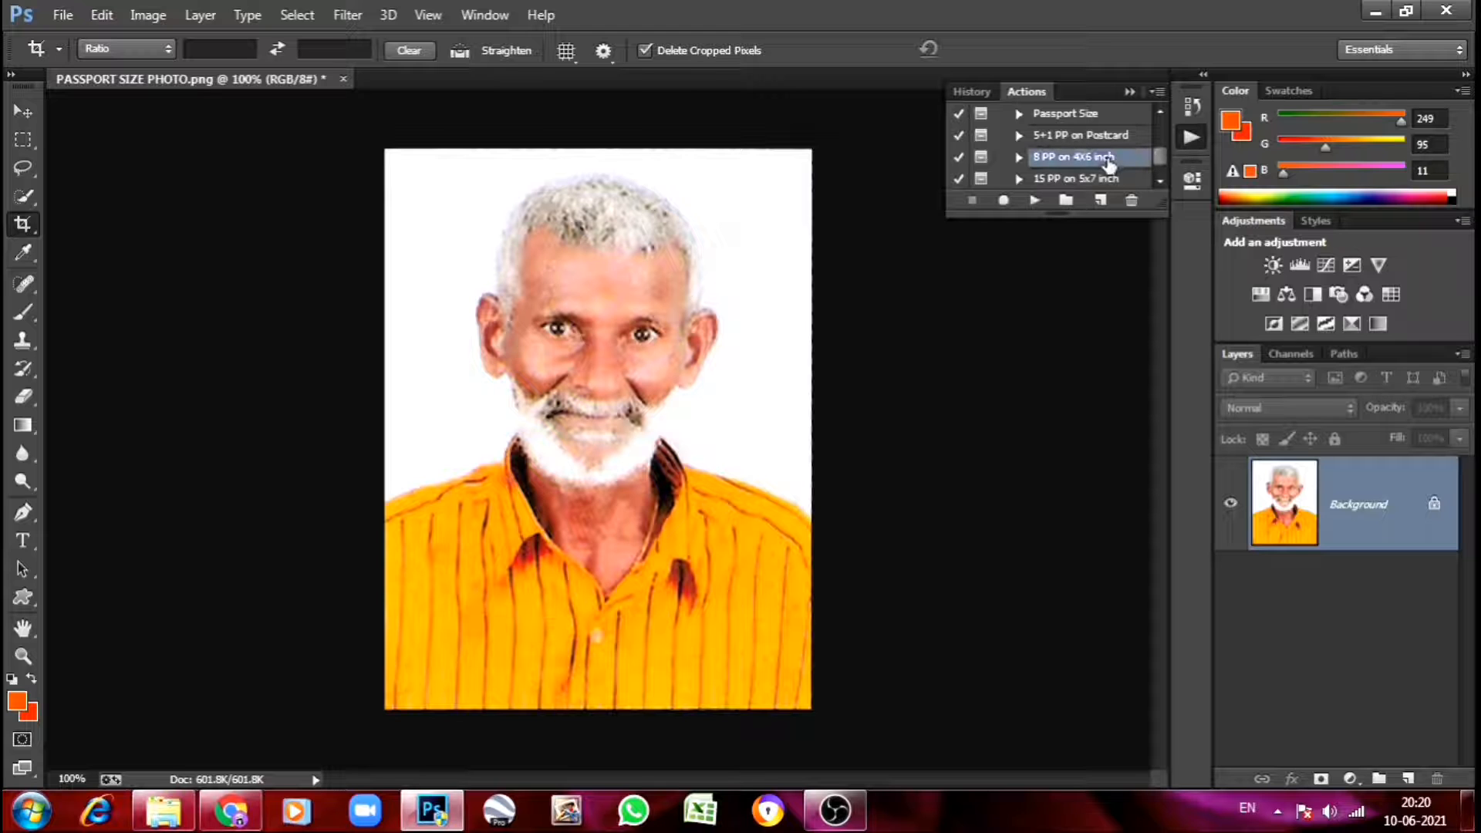
# Assign function key F10 and the color Gray to the 8 PP on 4X6 inch action.
pyautogui.doubleClick(1109, 161)
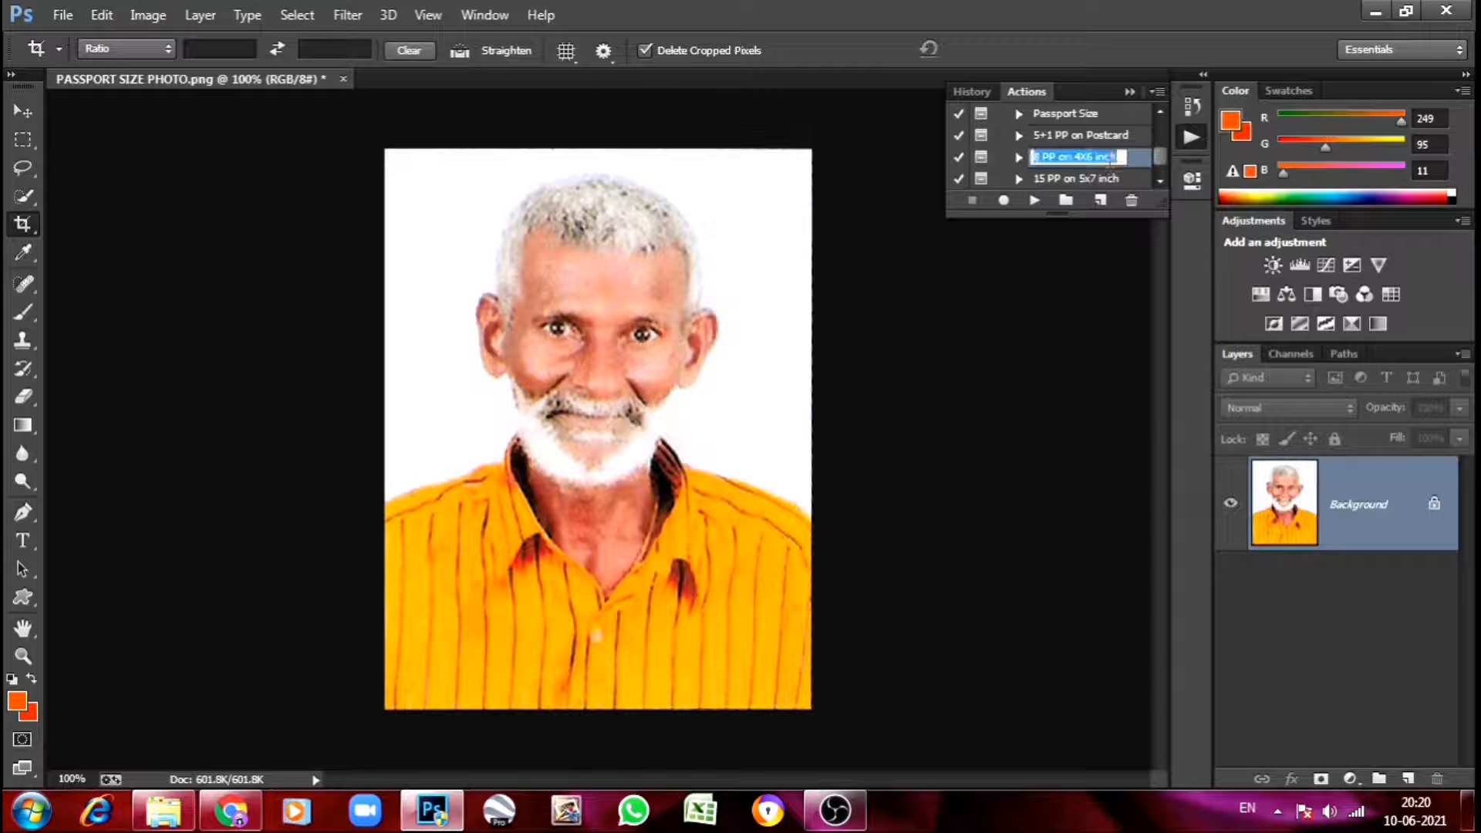
pyautogui.doubleClick(1137, 157)
pyautogui.click(689, 315)
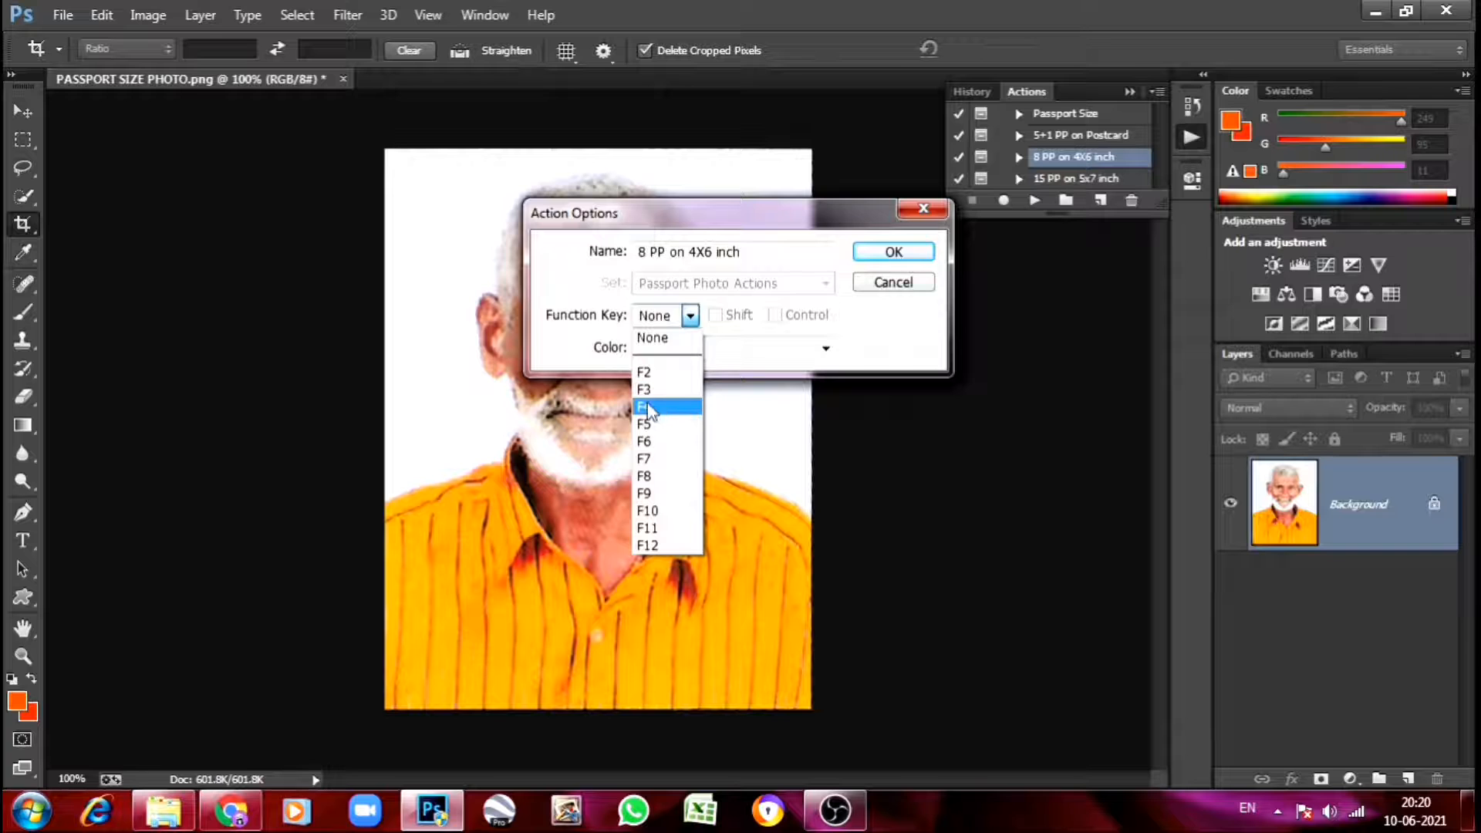
pyautogui.click(664, 510)
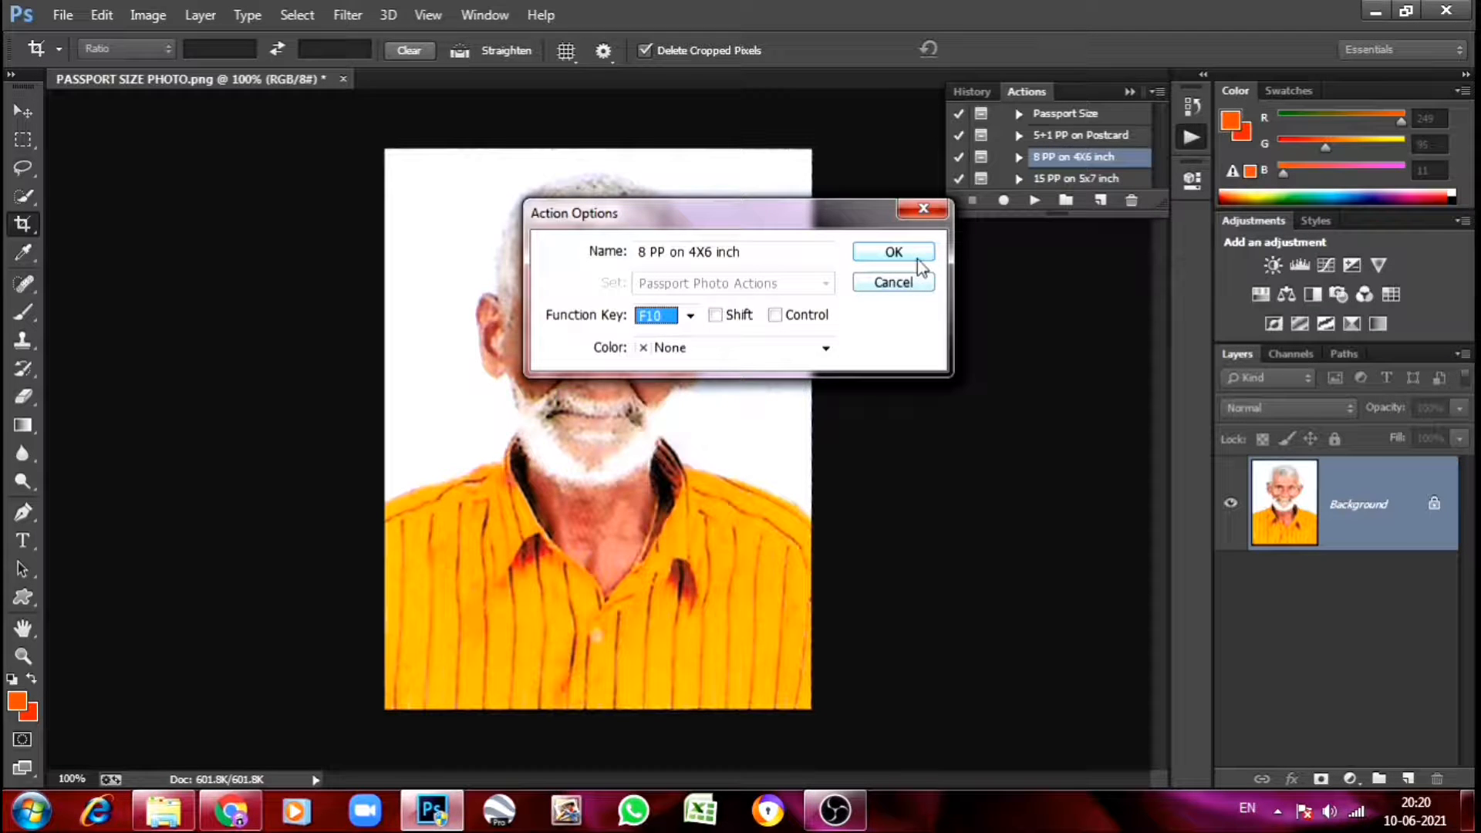
pyautogui.click(702, 348)
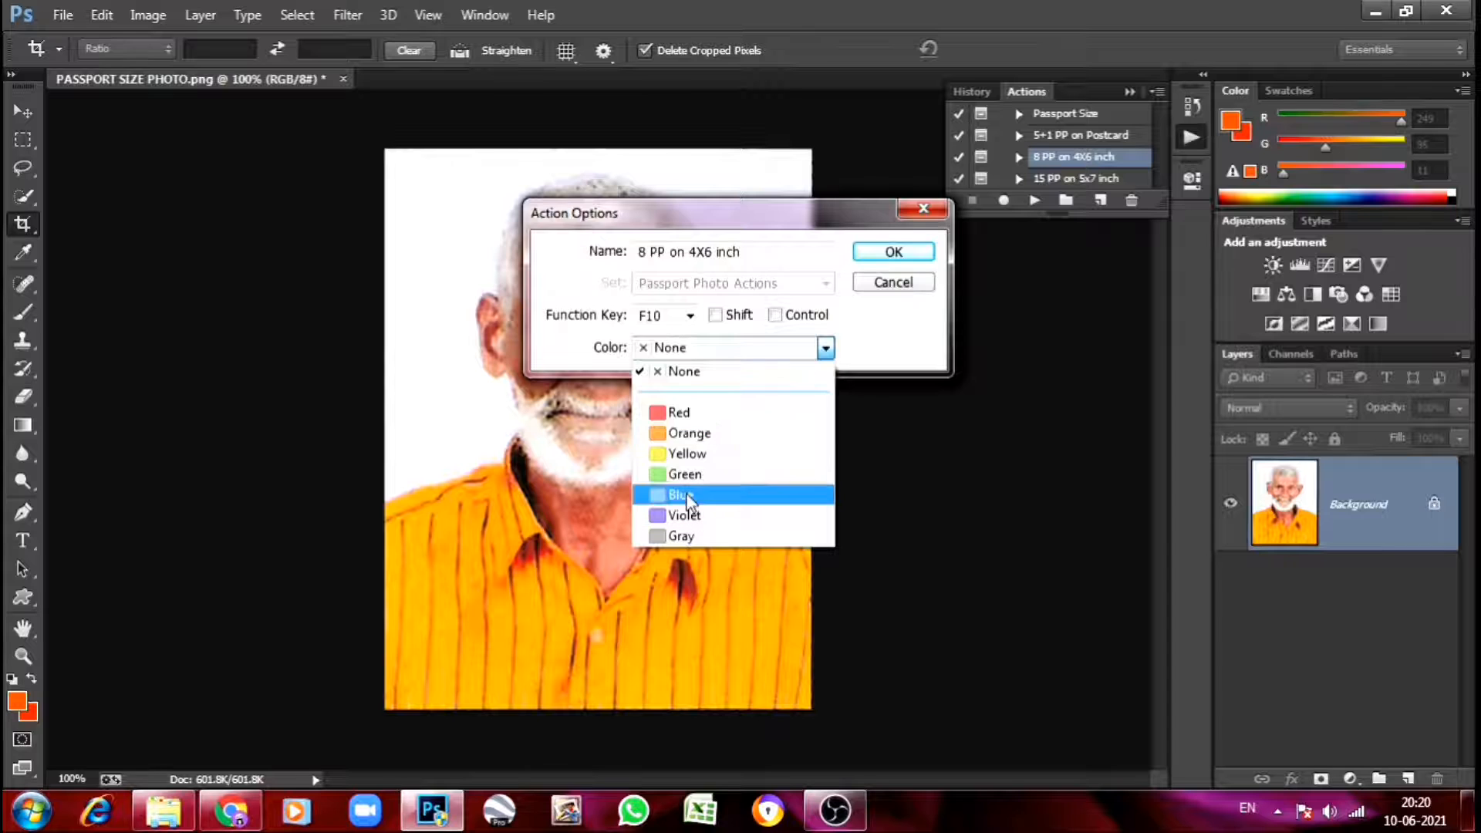
pyautogui.click(710, 536)
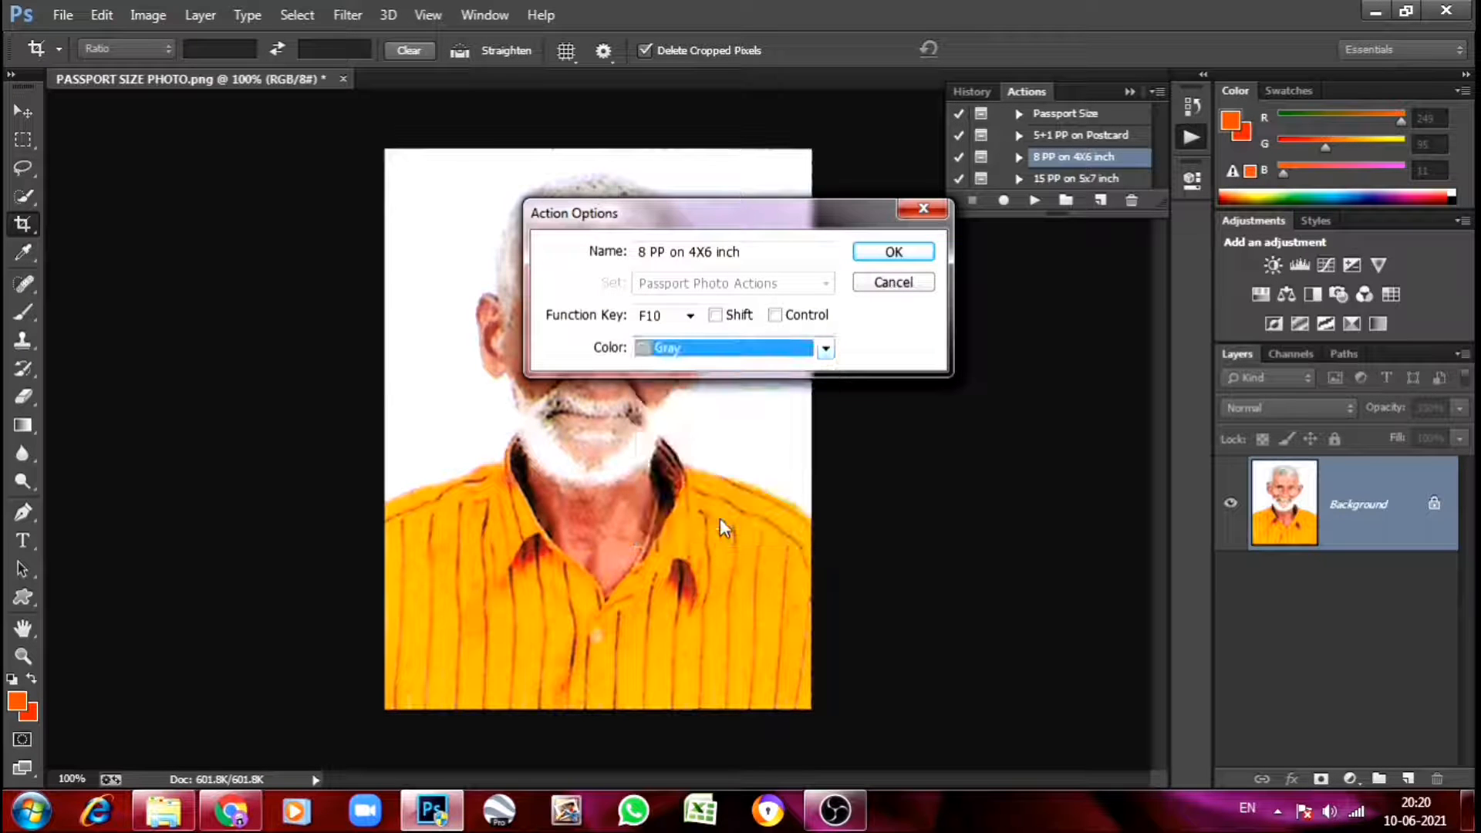
pyautogui.click(913, 248)
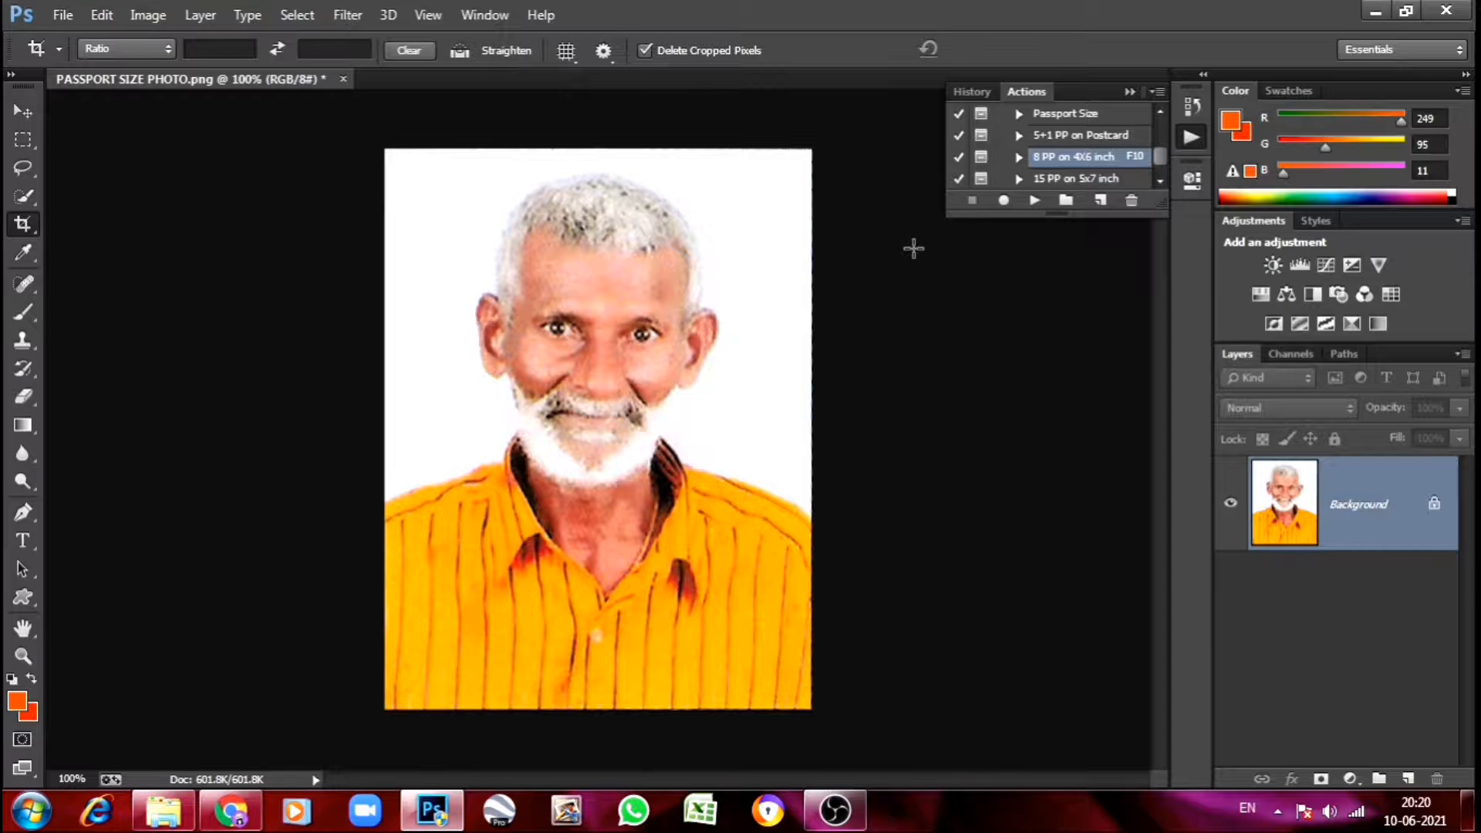
# Run the 8 PP on 4X6 inch action and roughly scale and move the portrait layer over the small canvas.
pyautogui.press('F10')
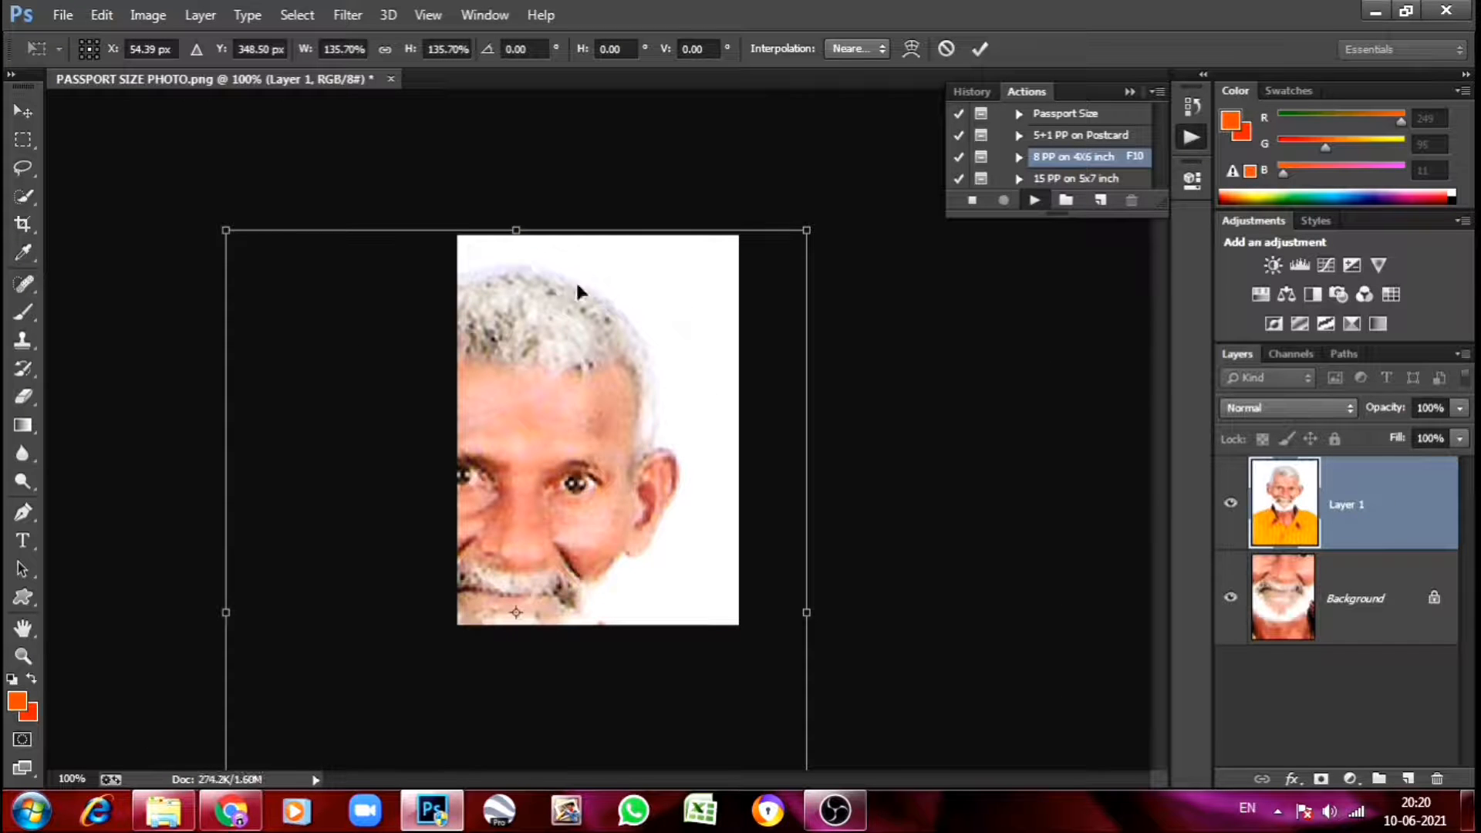
pyautogui.moveTo(225, 230); pyautogui.dragTo(472, 473)
pyautogui.moveTo(579, 478); pyautogui.dragTo(561, 249)
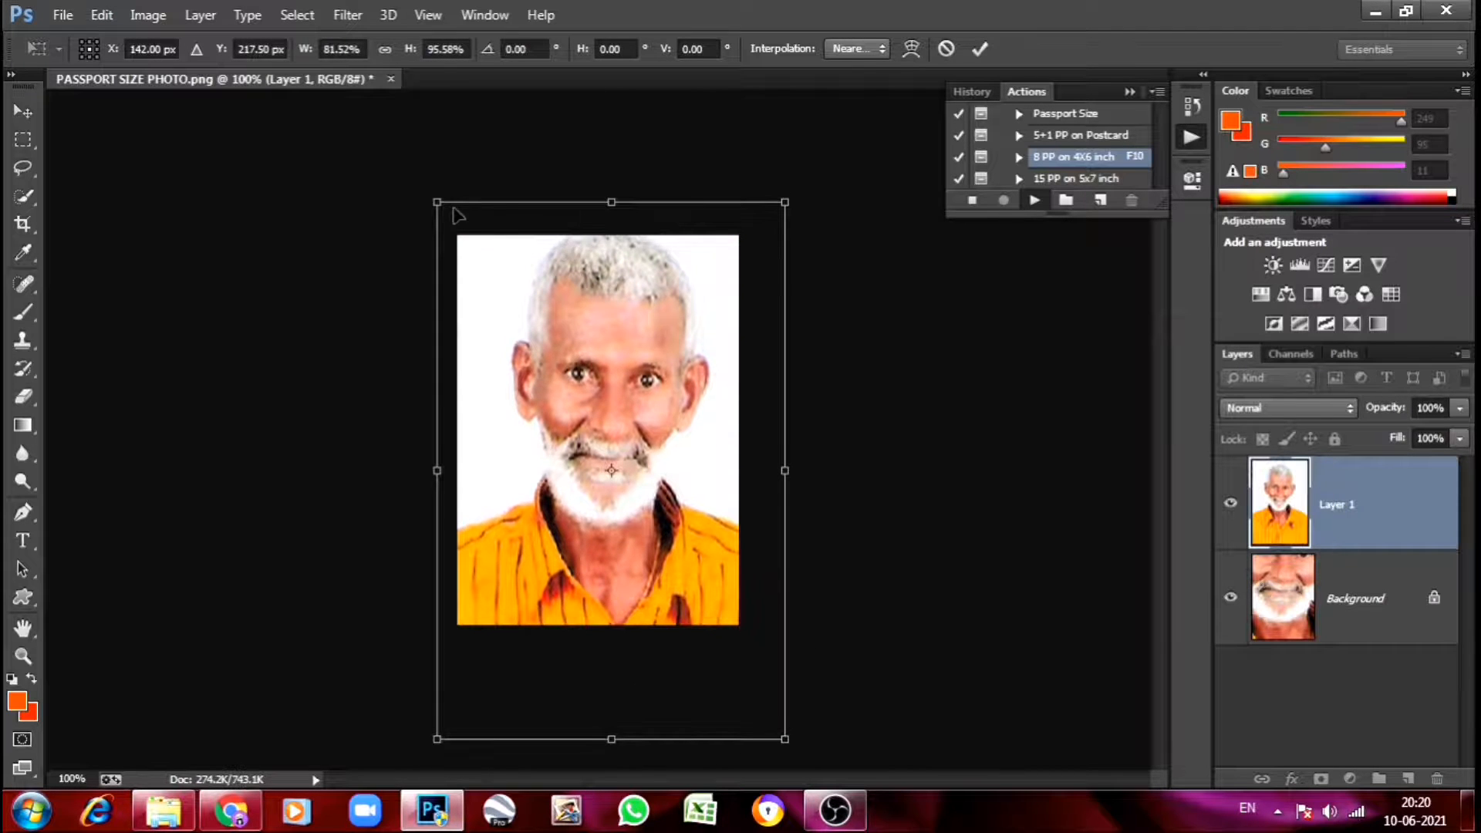
pyautogui.moveTo(438, 203); pyautogui.dragTo(469, 308)
pyautogui.moveTo(558, 418); pyautogui.dragTo(552, 340)
# Fit the portrait to the canvas at about 3.30 × 4.57 cm, apply the transform and let the action build the sheet.
pyautogui.moveTo(458, 236); pyautogui.dragTo(489, 315)
pyautogui.moveTo(590, 358); pyautogui.dragTo(559, 308)
pyautogui.moveTo(455, 274); pyautogui.dragTo(448, 236)
pyautogui.moveTo(589, 437); pyautogui.dragTo(591, 478)
pyautogui.moveTo(446, 609); pyautogui.dragTo(444, 625)
pyautogui.moveTo(445, 236)
pyautogui.mouseDown()
pyautogui.moveTo(467, 252)
pyautogui.moveTo(458, 237)
pyautogui.mouseUp()
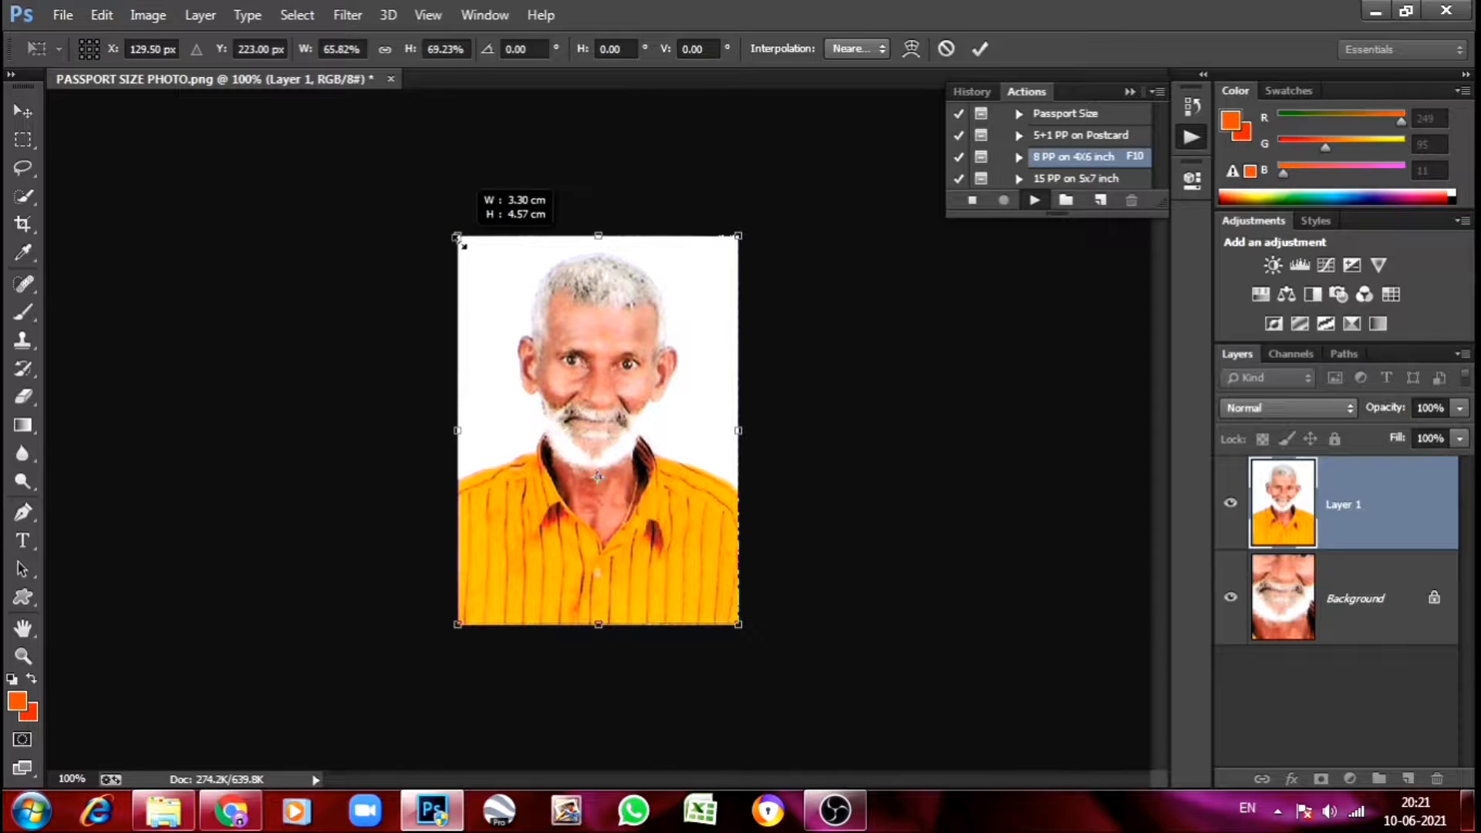
pyautogui.click(978, 49)
pyautogui.press('F10')
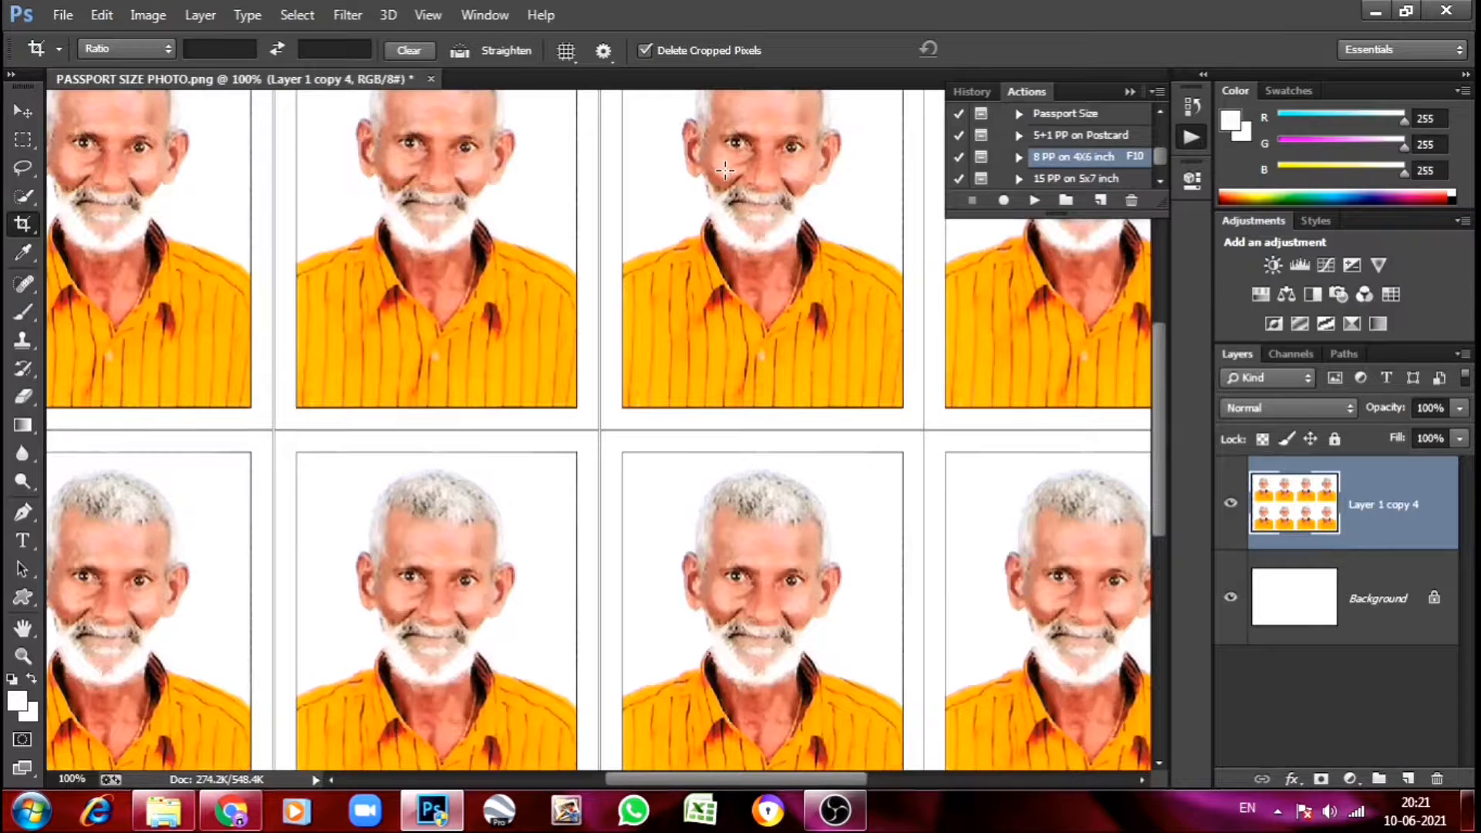
# Fit the whole eight-photo sheet on screen and collapse the actions list to view it unobstructed.
pyautogui.click(22, 655)
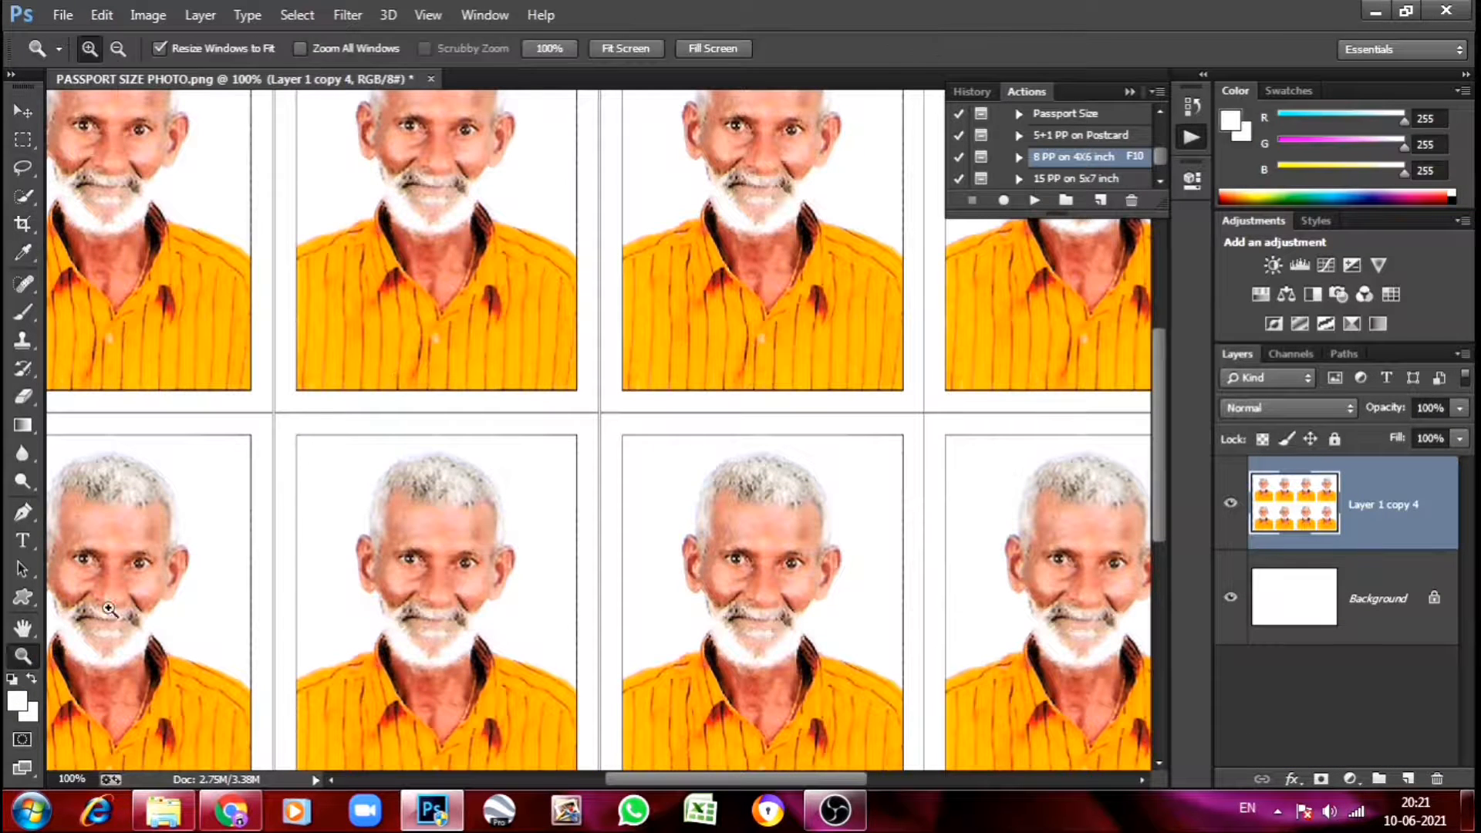
pyautogui.rightClick(488, 482)
pyautogui.click(567, 497)
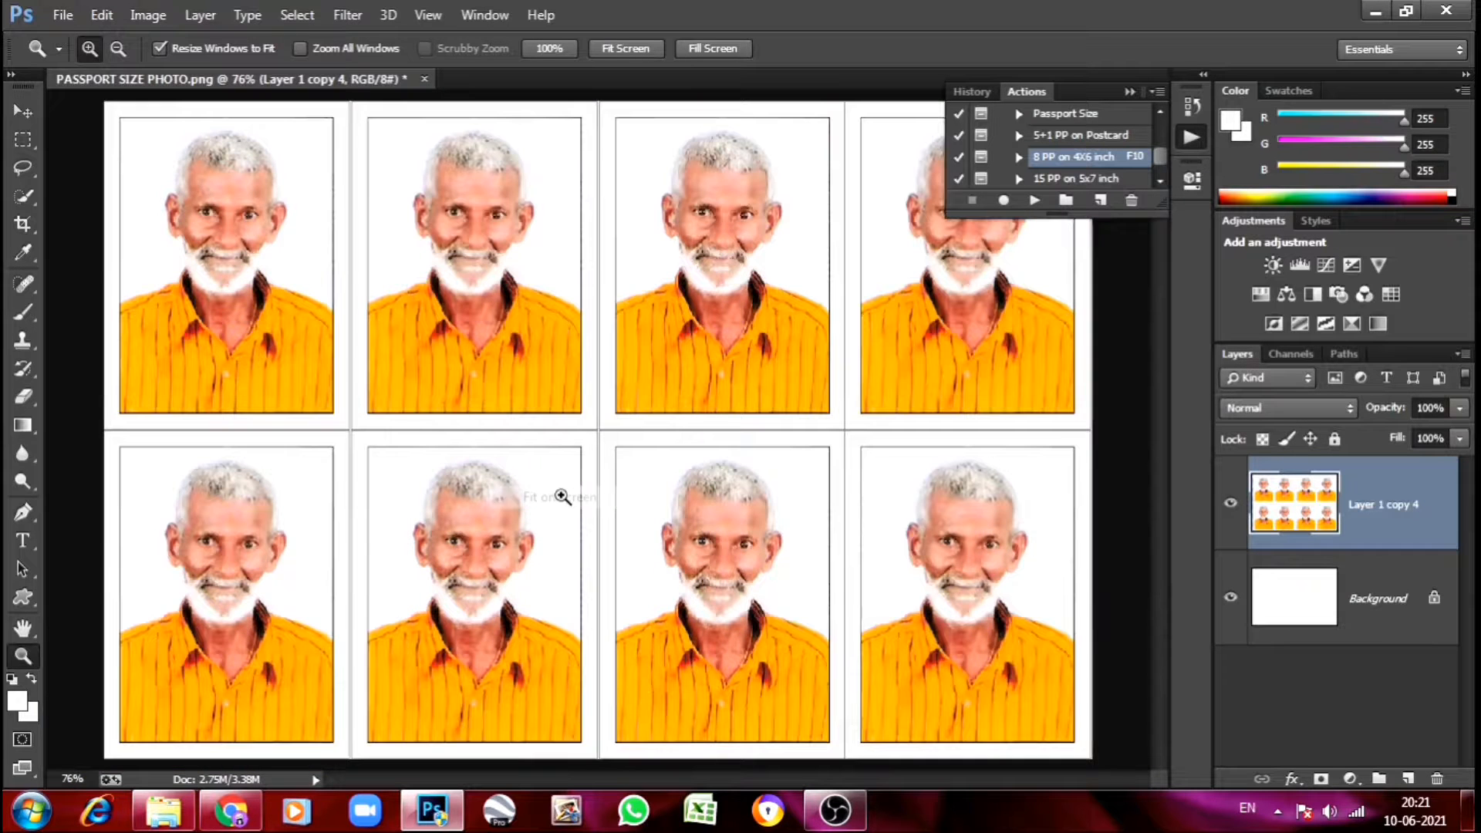
pyautogui.click(1131, 92)
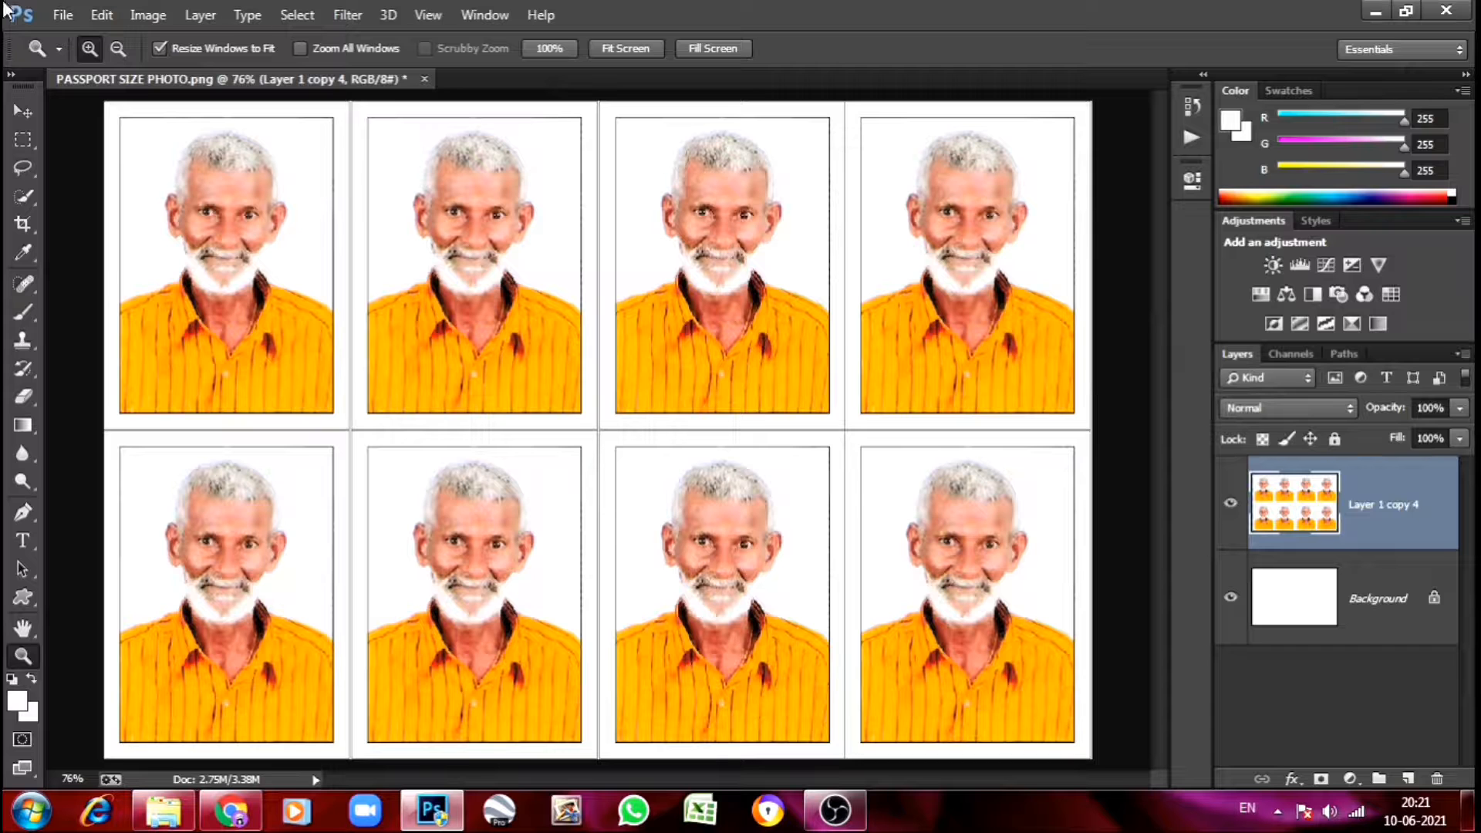
# Save the sheet as the Photoshop file PASSPORT SIZE PHOTO in the PHOTOSHOP CC folder, with Maximize Compatibility on.
pyautogui.click(62, 15)
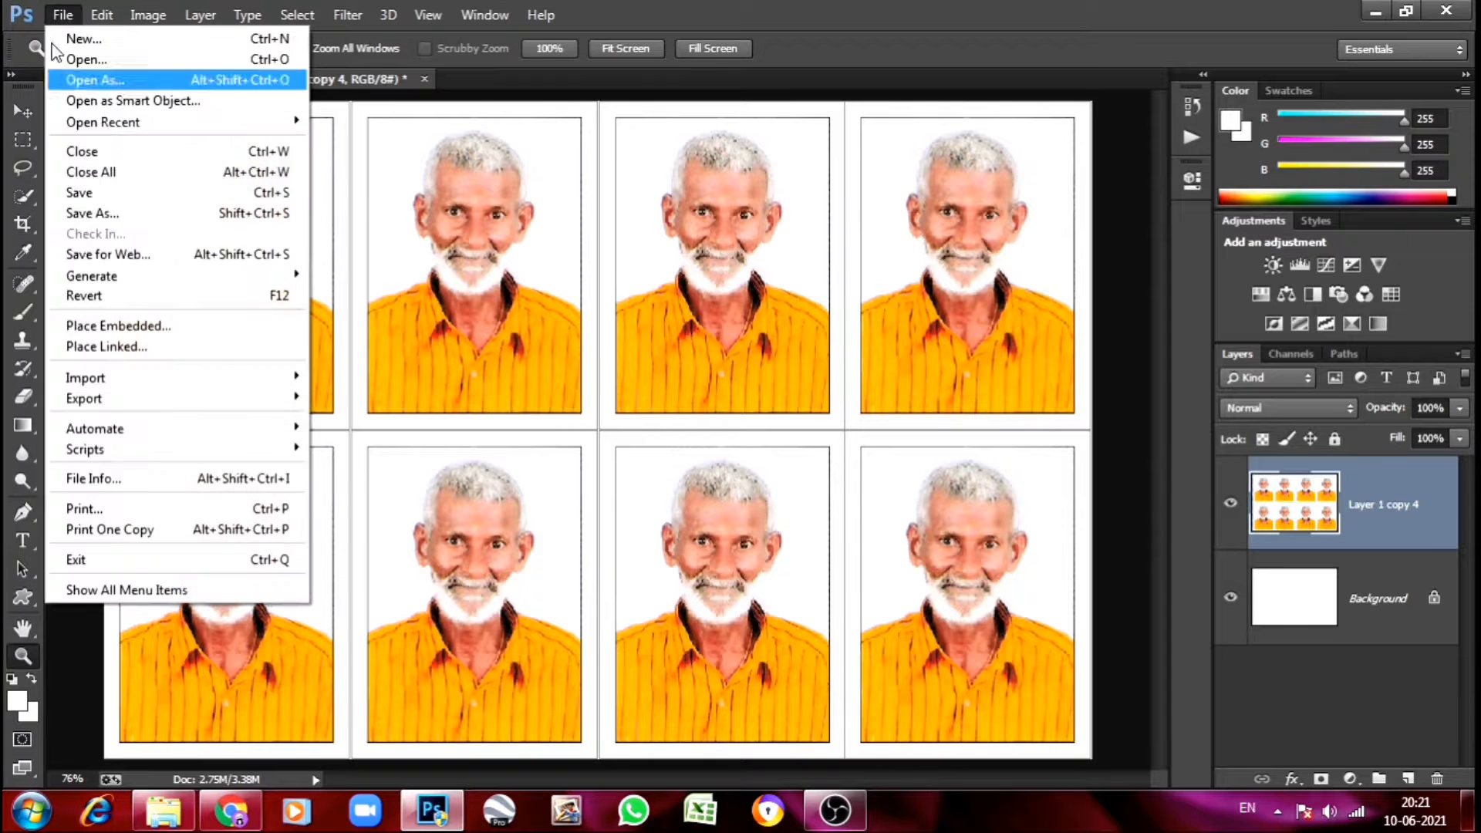
pyautogui.click(91, 213)
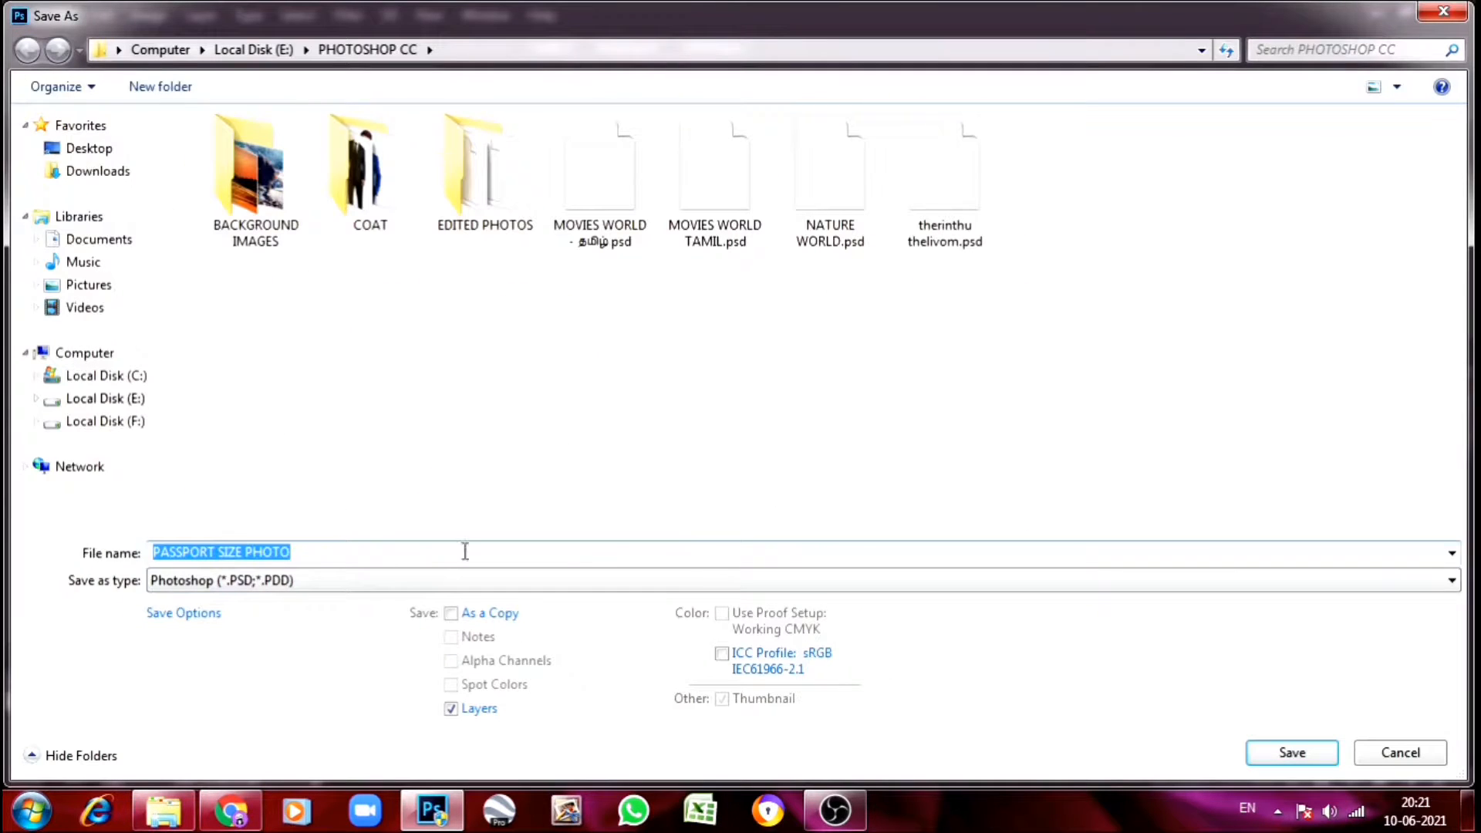
pyautogui.click(1309, 752)
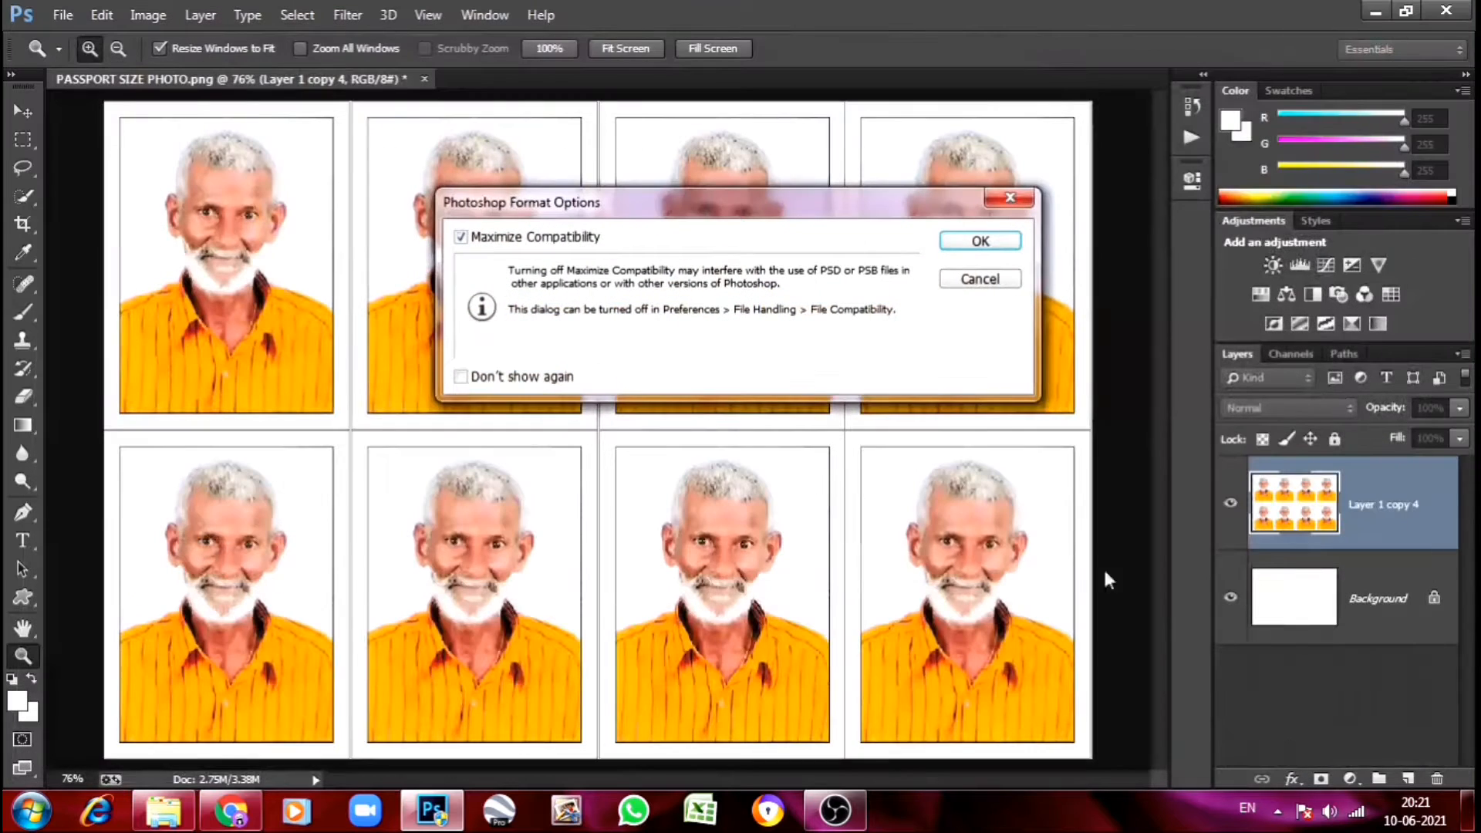
pyautogui.click(980, 242)
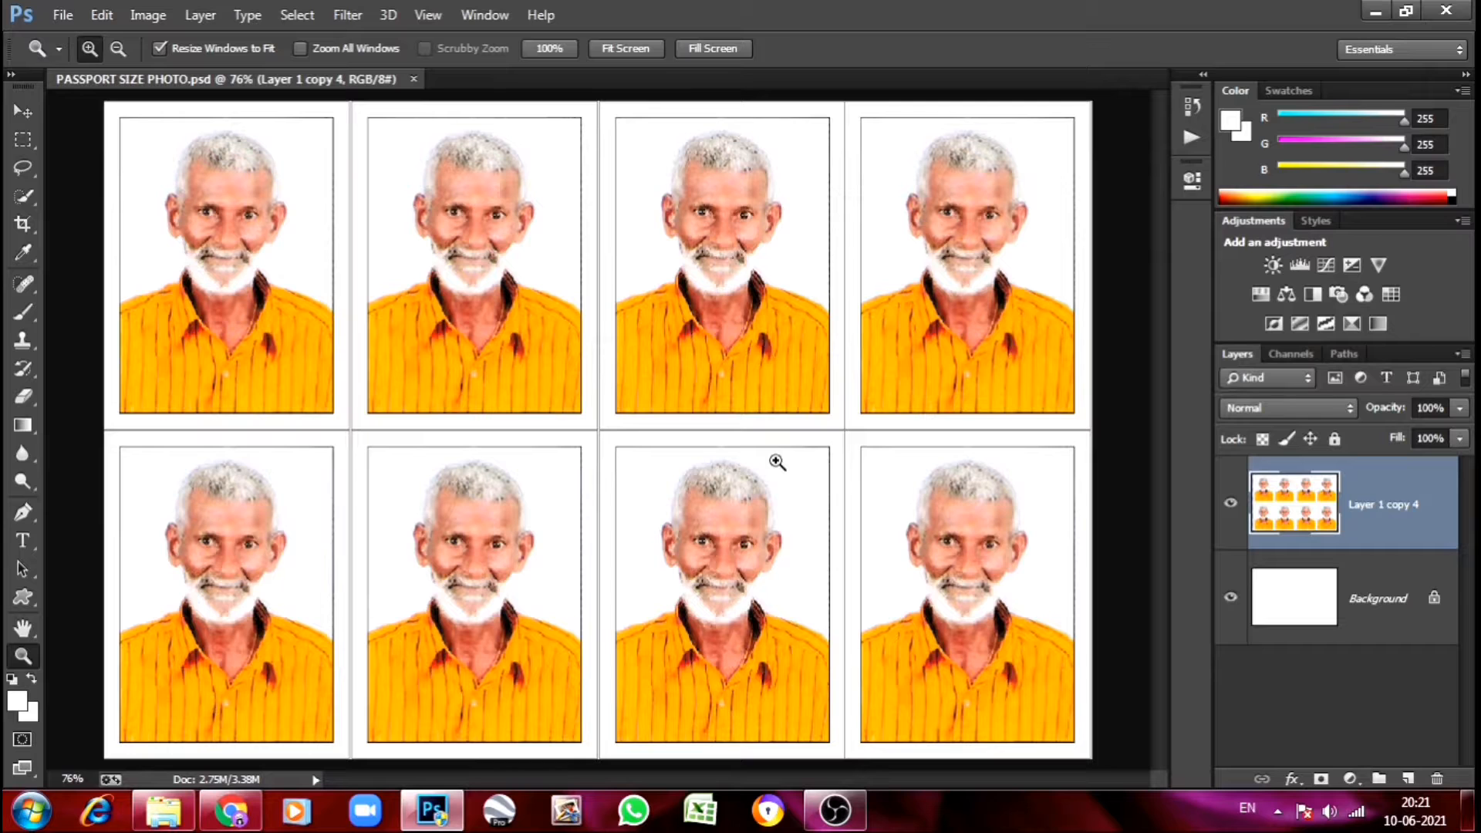
# Close Photoshop and refresh the desktop.
pyautogui.click(1462, 18)
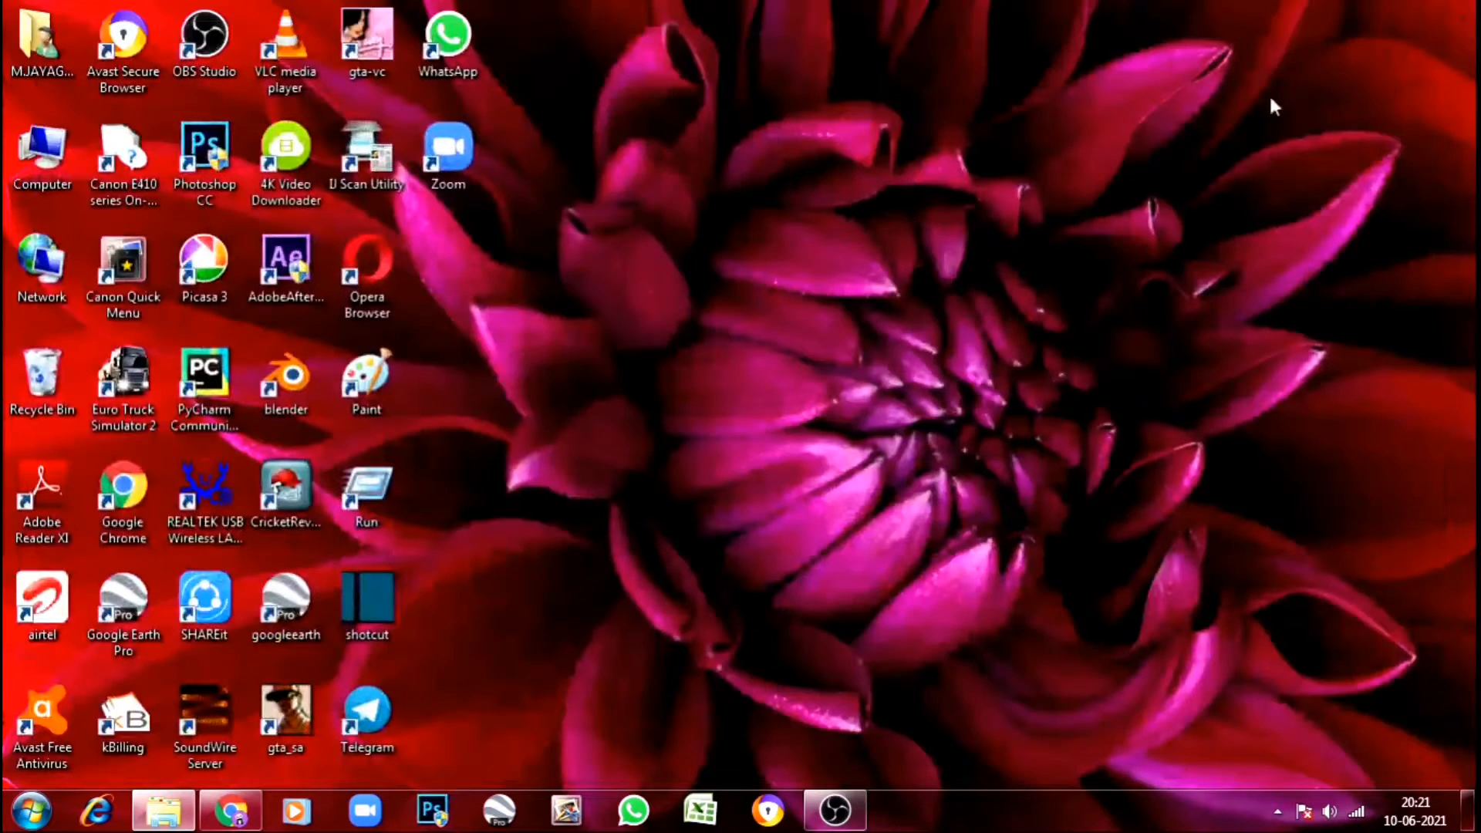
pyautogui.rightClick(849, 3)
pyautogui.click(931, 67)
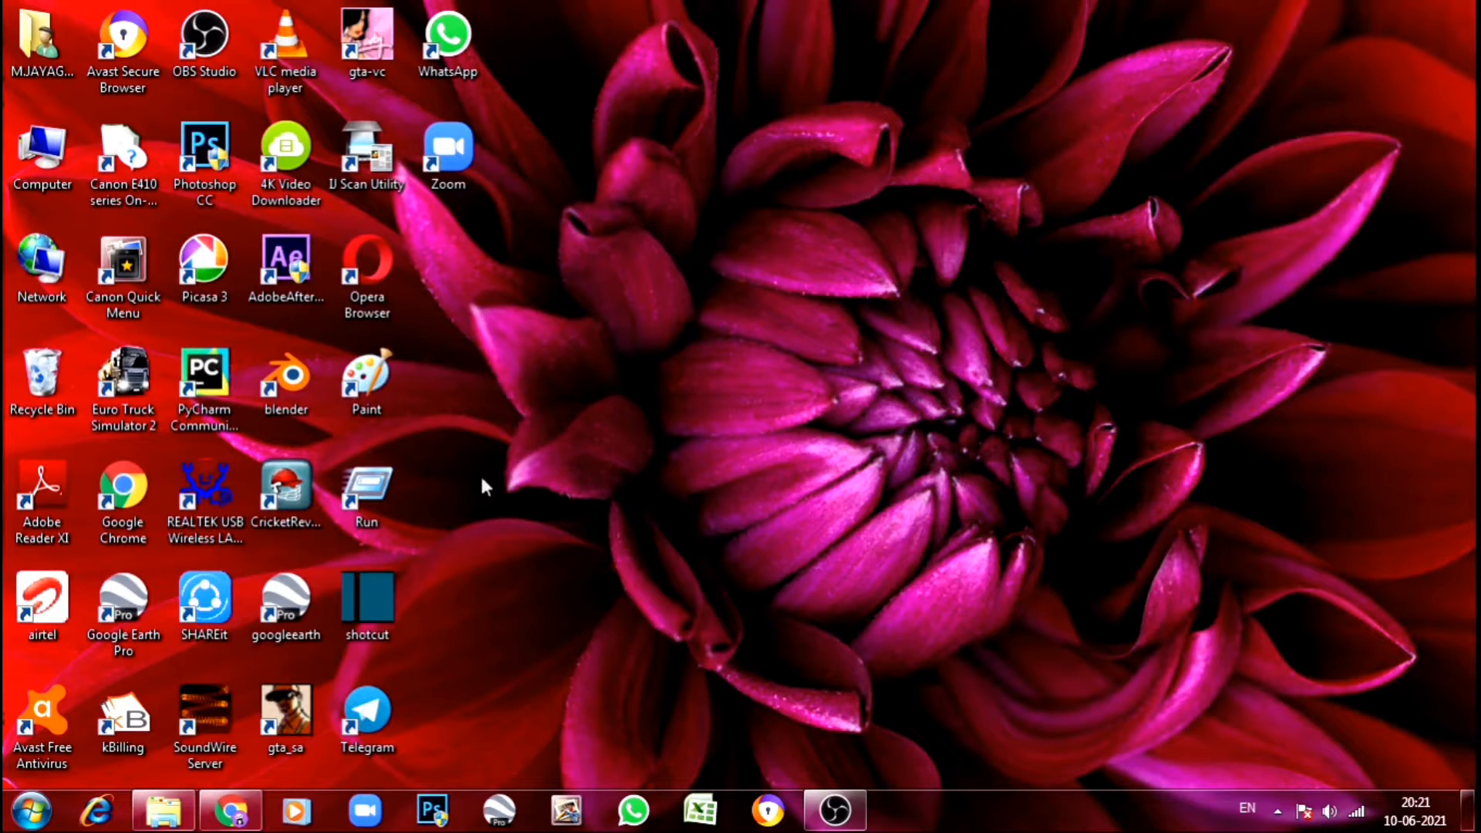